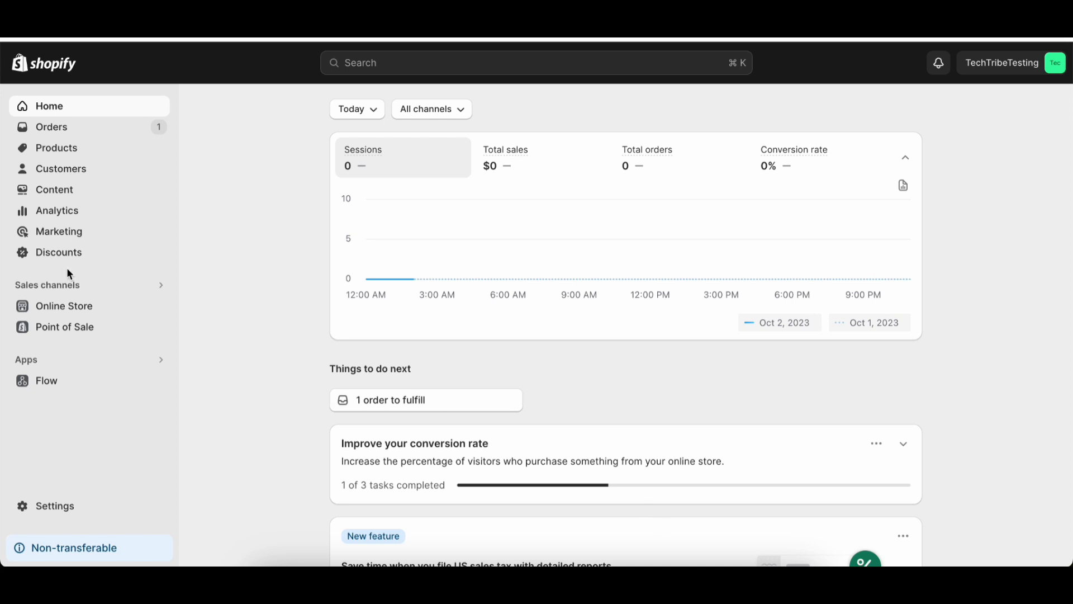
Search the Shopify App Store for "buy button" from the sales channels search.
click(91, 291)
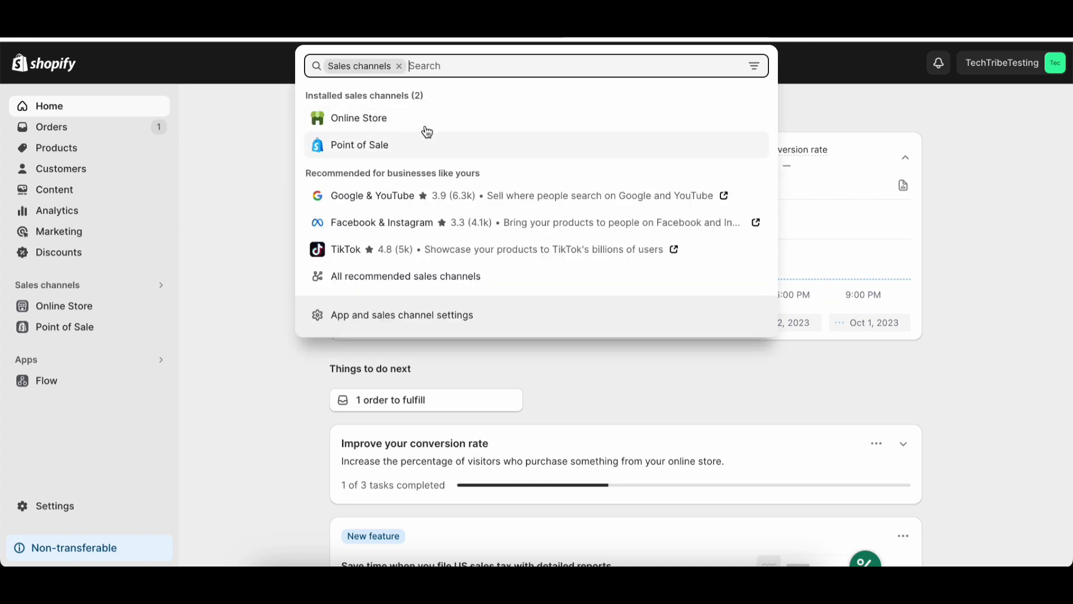
text(buy )
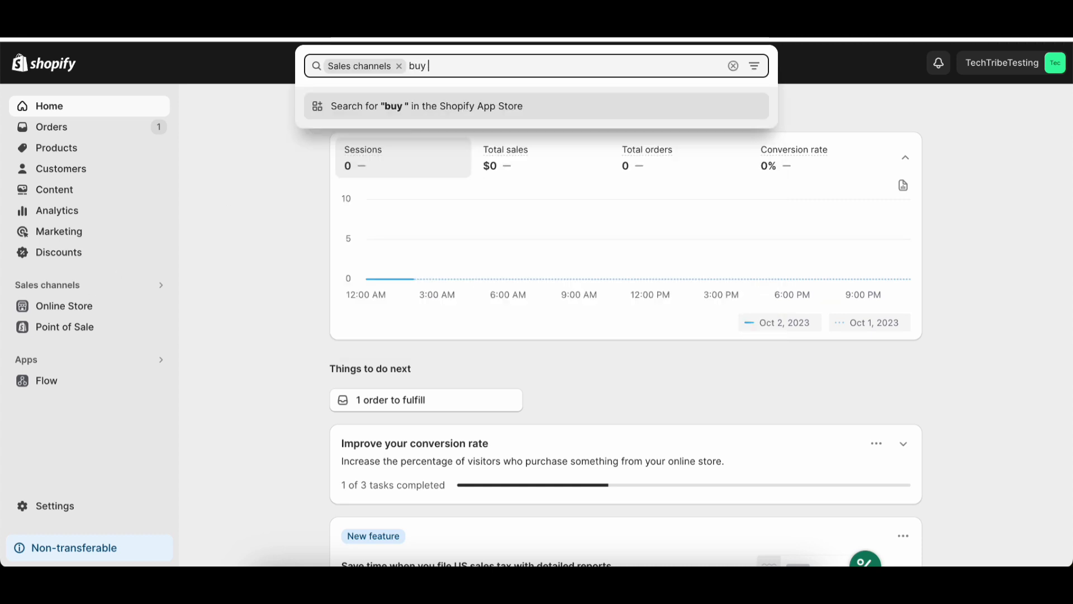
text(button)
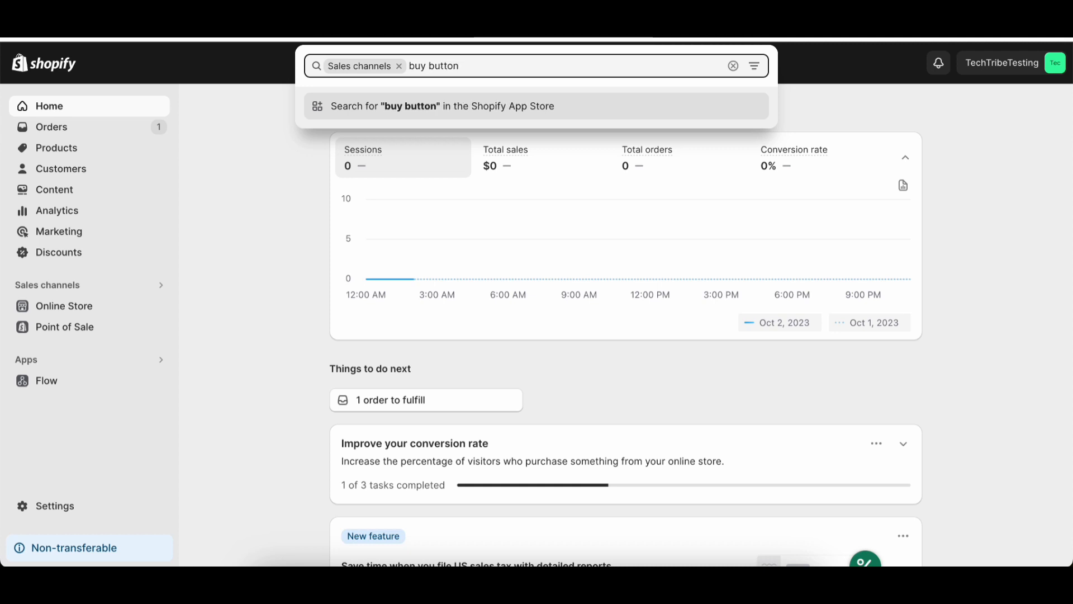
key(Return)
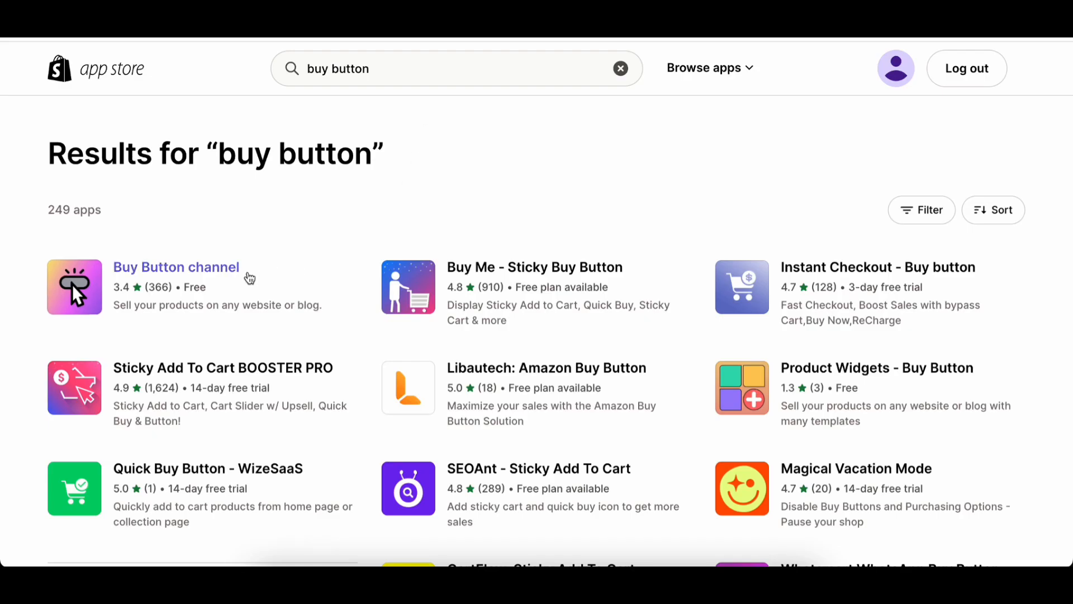
Install the Buy Button channel by Shopify as a sales channel and pin it to the navigation.
click(241, 279)
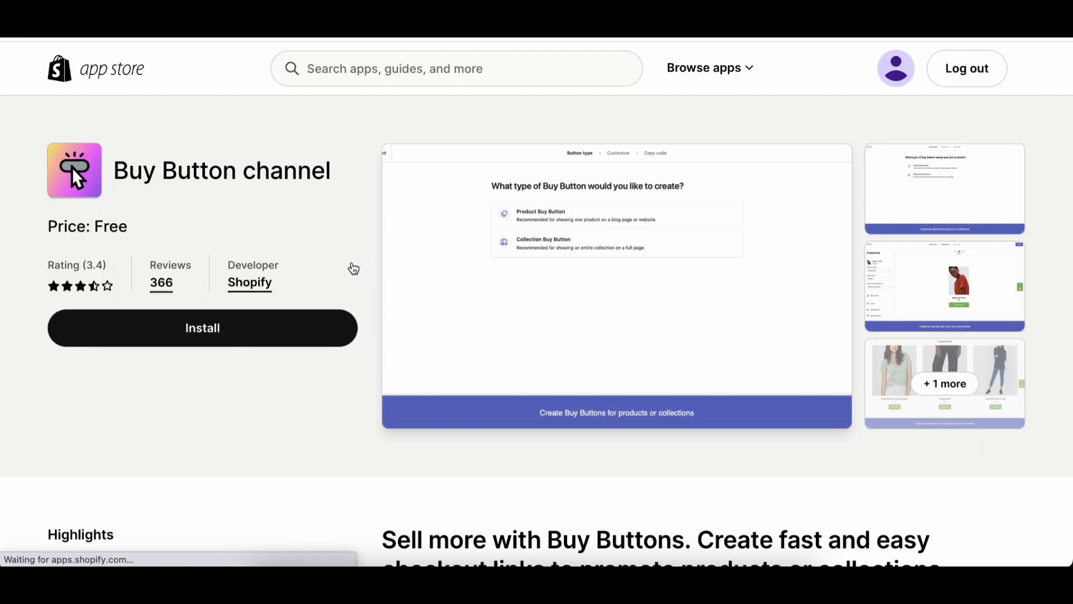
click(291, 331)
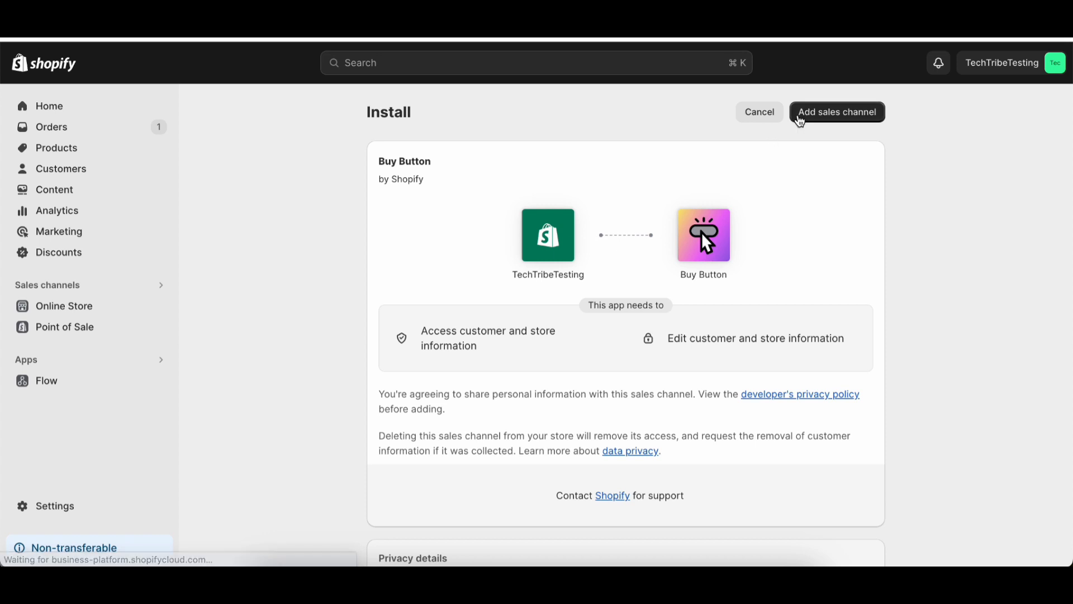
click(800, 119)
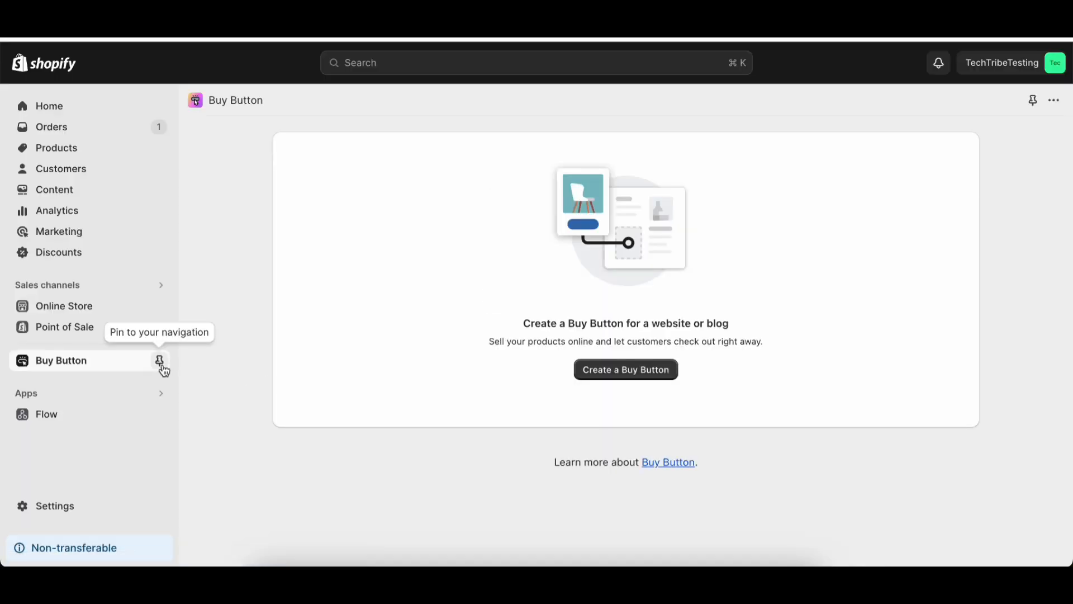
click(161, 361)
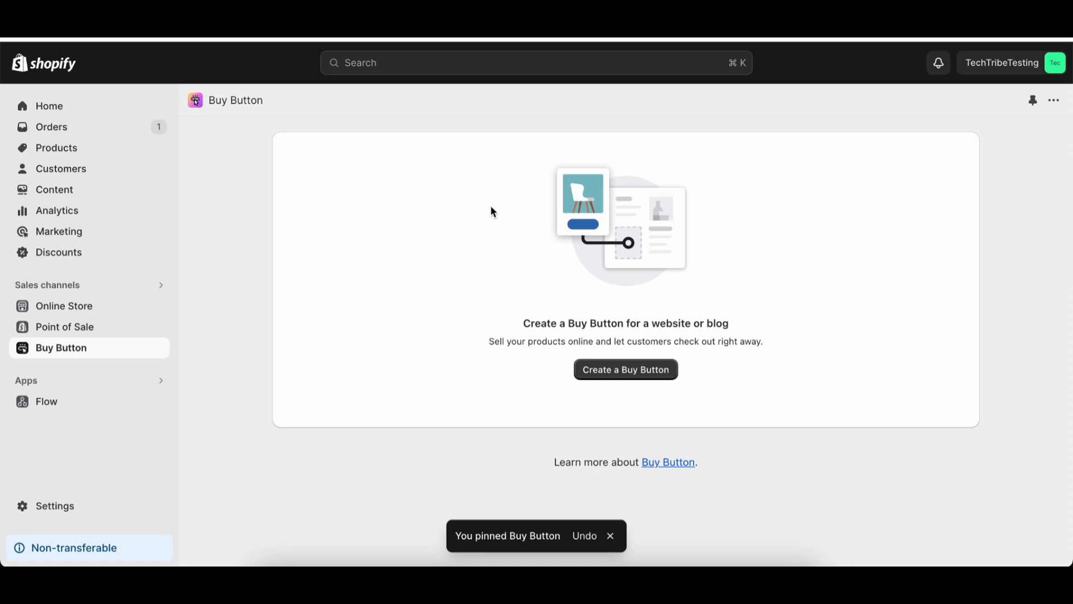
key(super+shift+5)
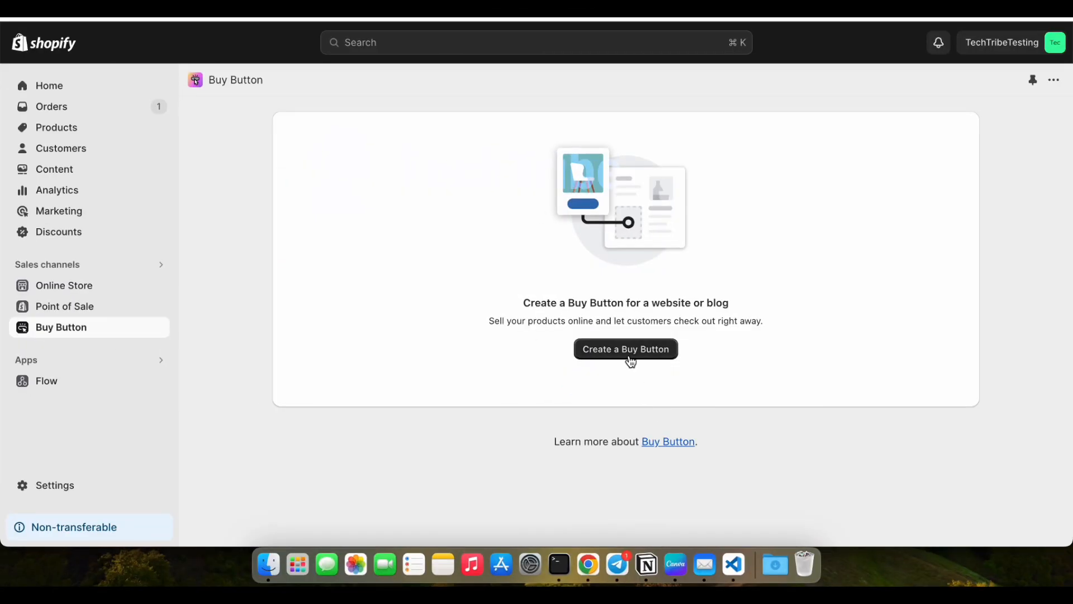
Create a Product Buy Button for the Clay Plant Pot product.
click(632, 360)
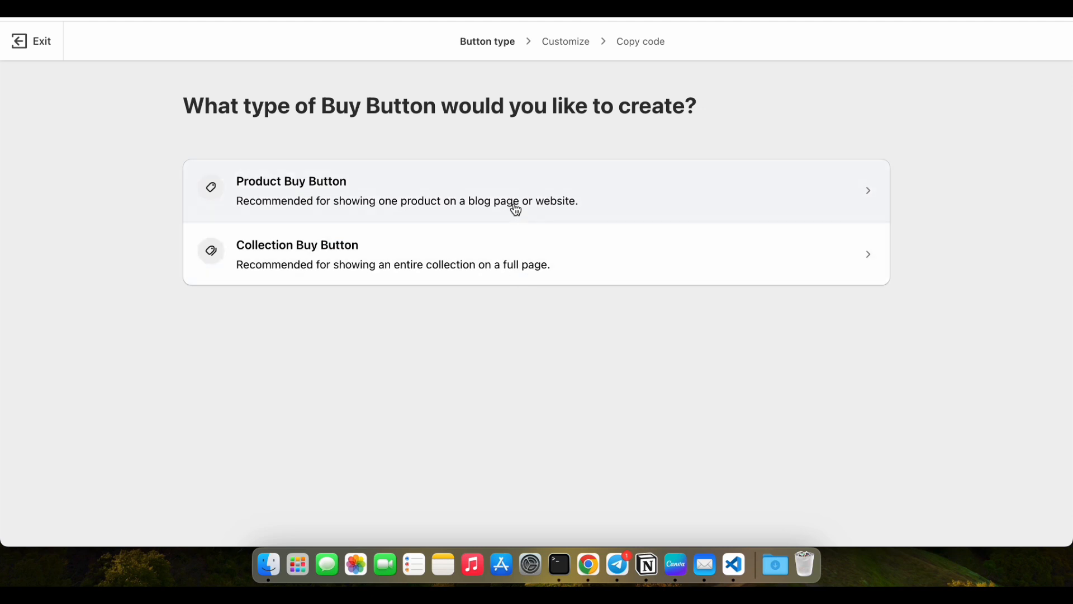
click(511, 209)
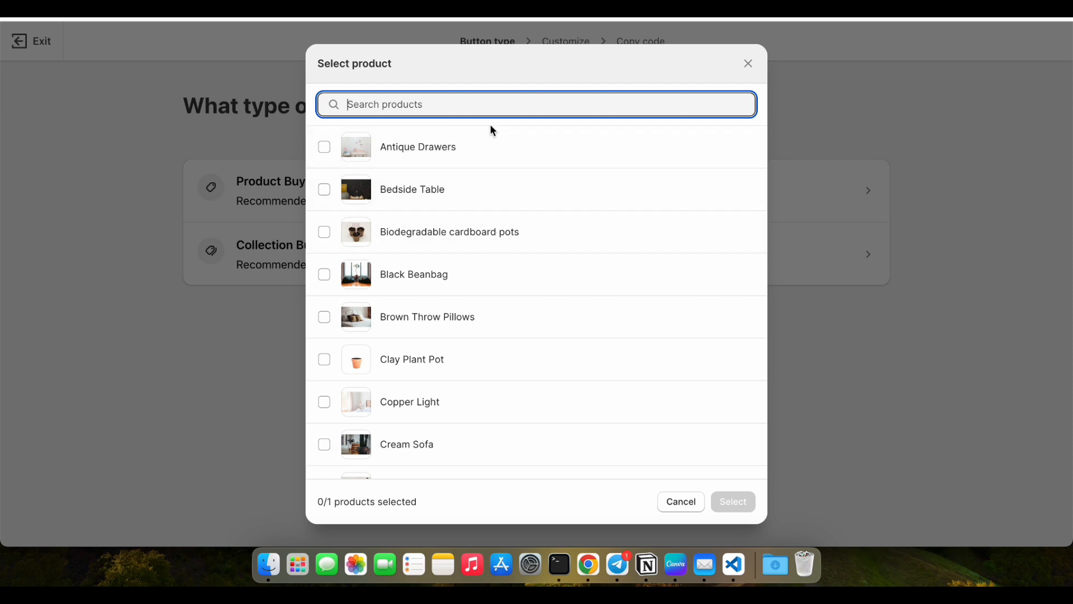
click(439, 369)
click(733, 501)
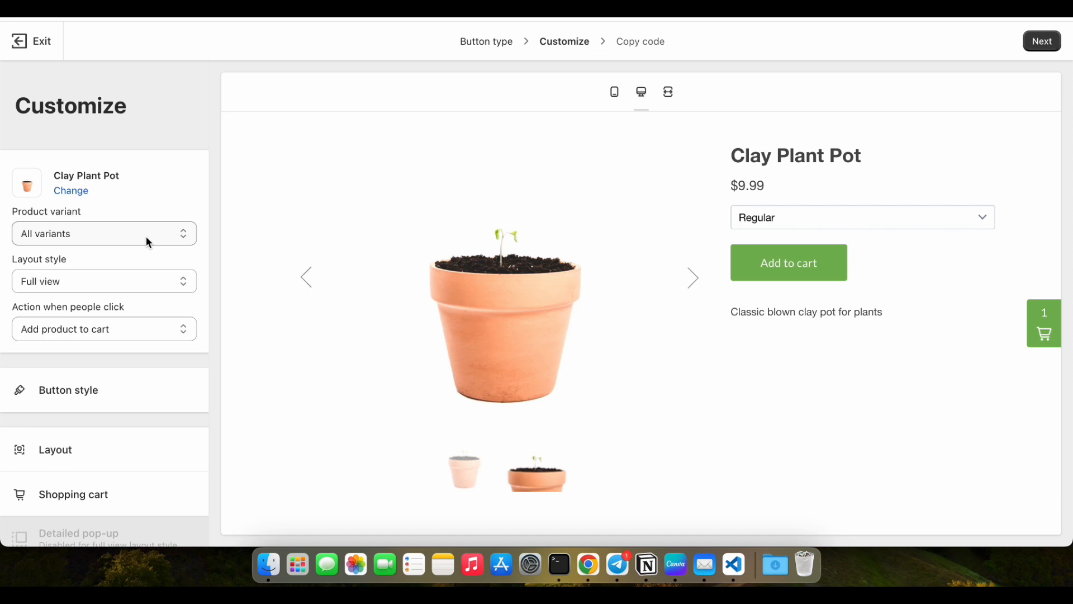
Preview the Regular and Large product variants and return the selection to All variants.
scroll(146, 236, down, 1)
scroll(146, 236, up, 1)
click(146, 235)
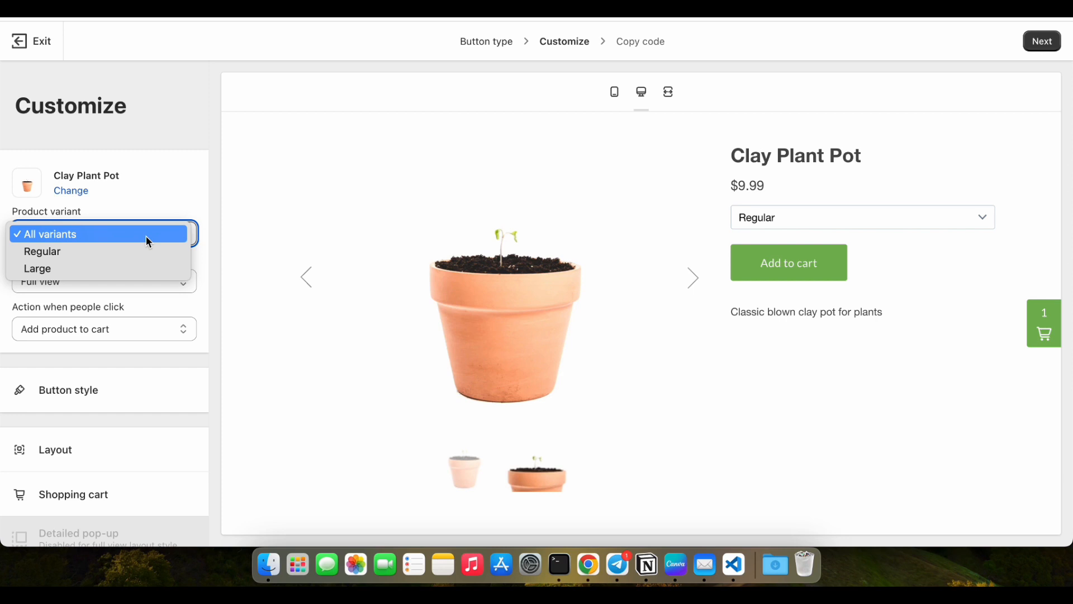
click(142, 246)
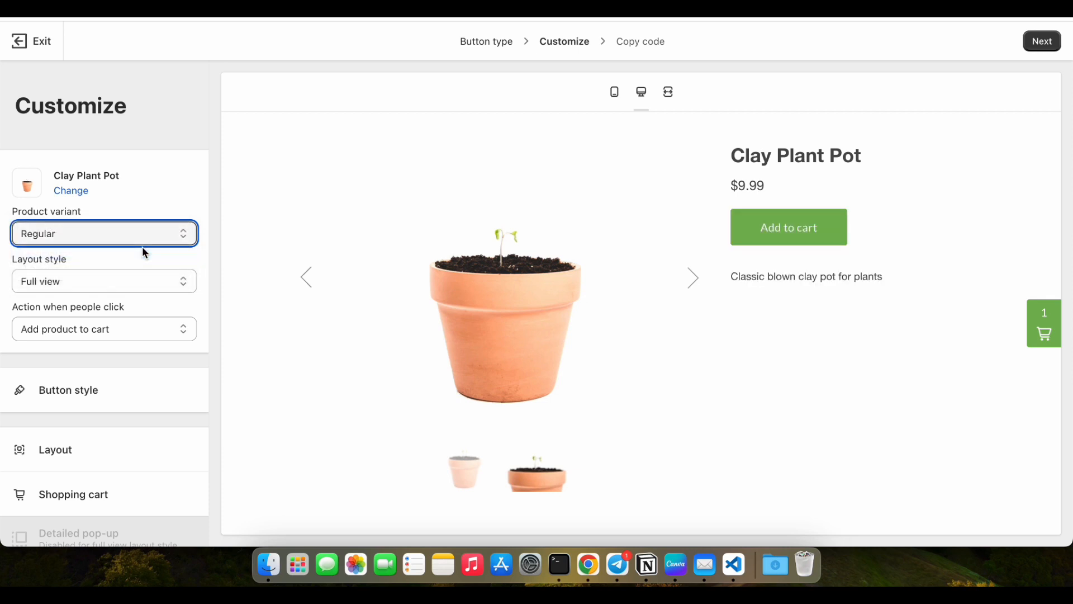
click(142, 236)
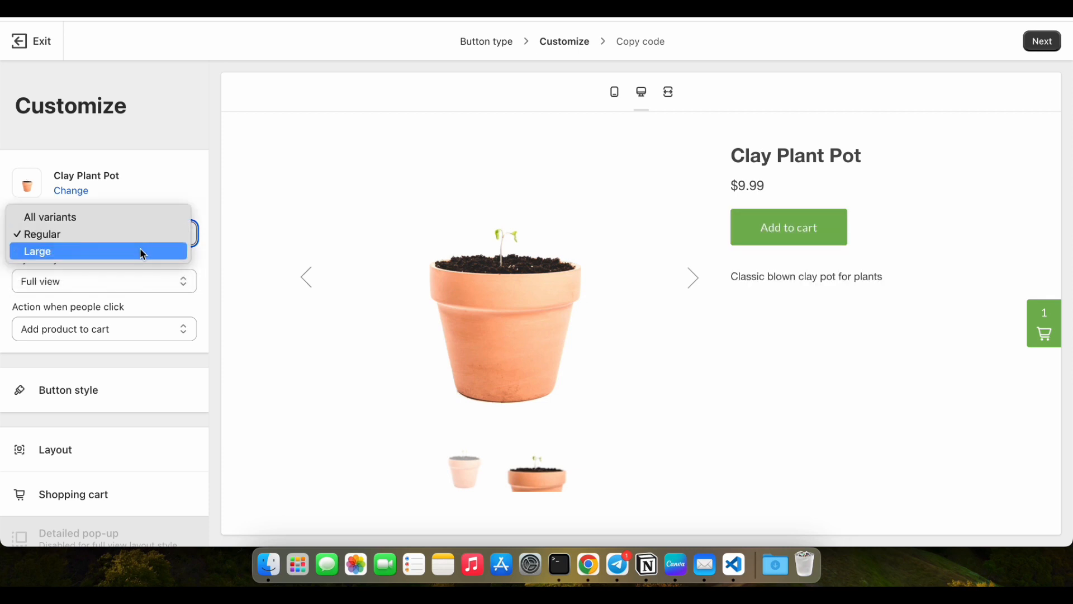
click(140, 247)
click(140, 237)
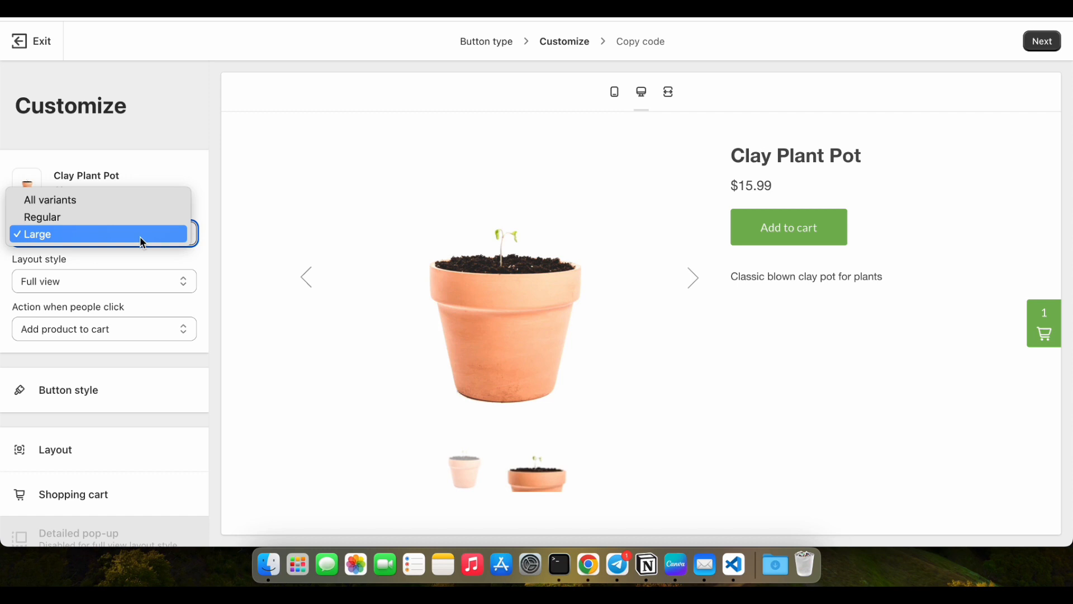
click(132, 204)
Try the Classic, Full view and Basic layout styles, settling on Classic for the Buy Button.
click(142, 283)
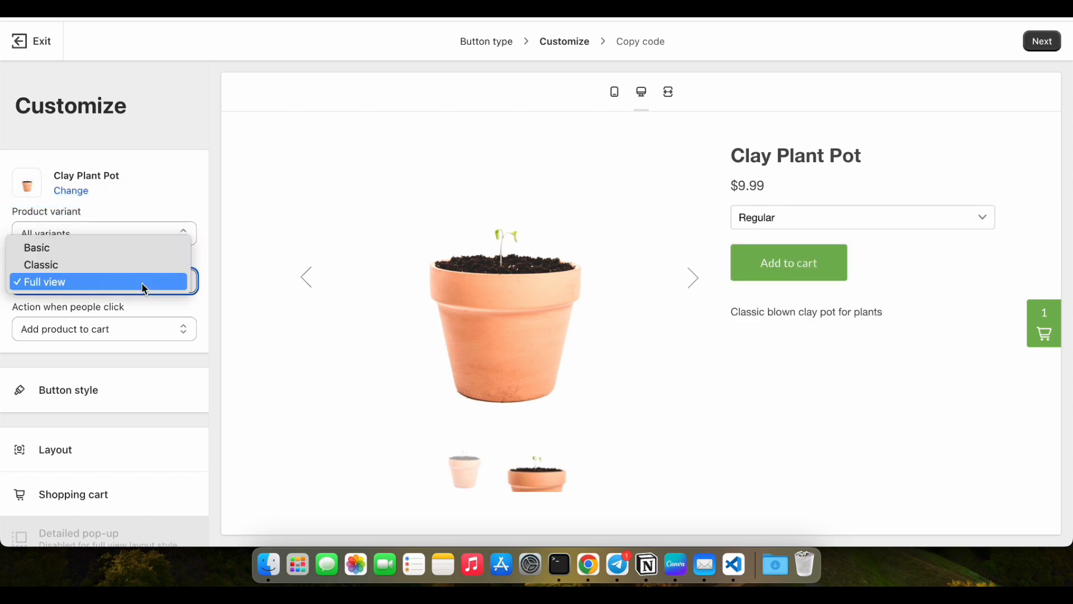
click(140, 265)
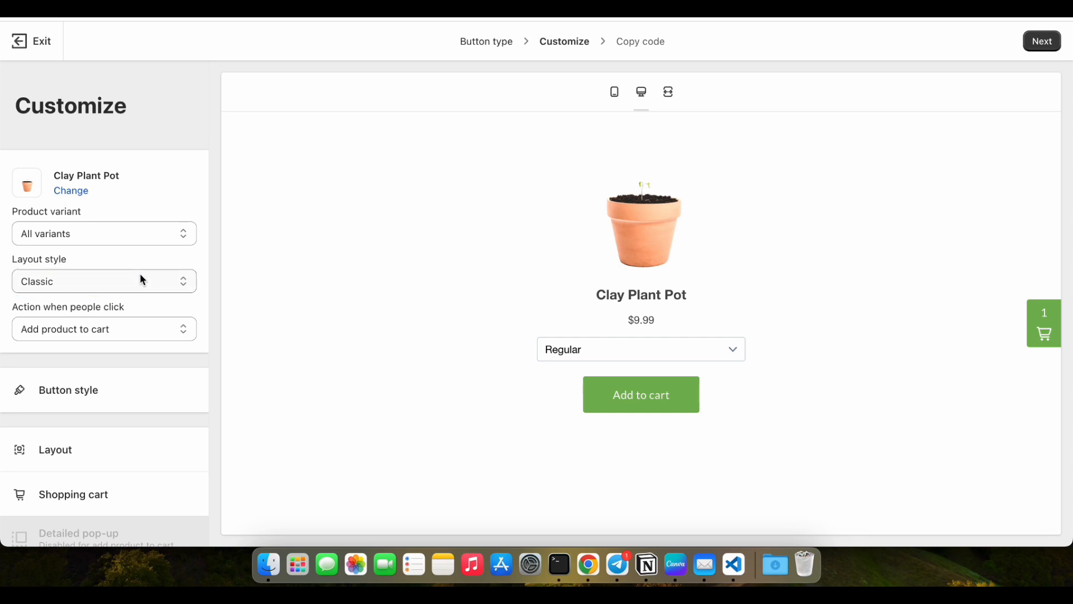
click(140, 273)
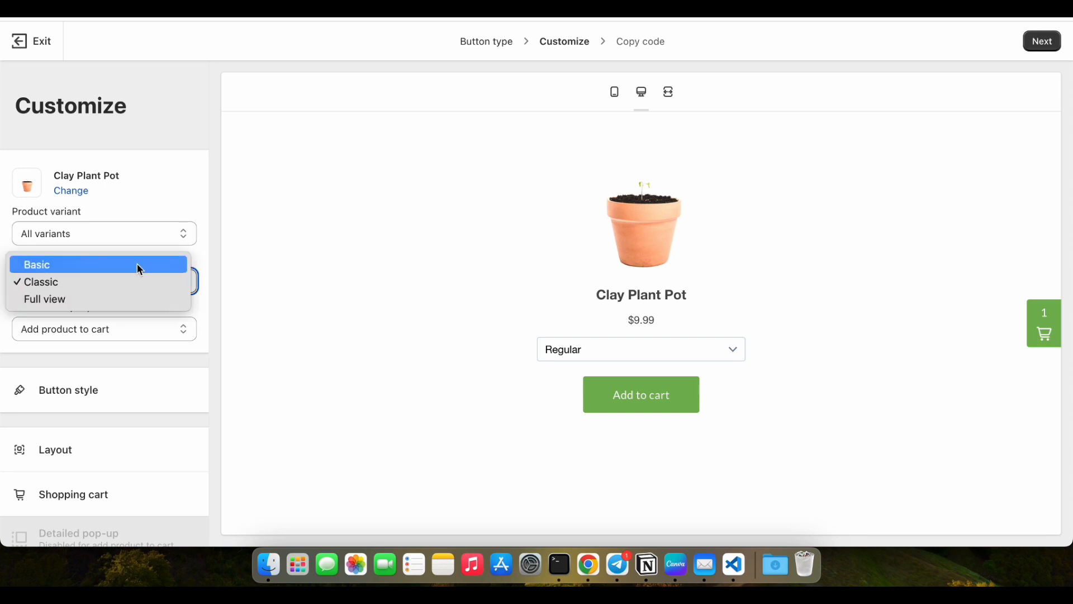
click(136, 295)
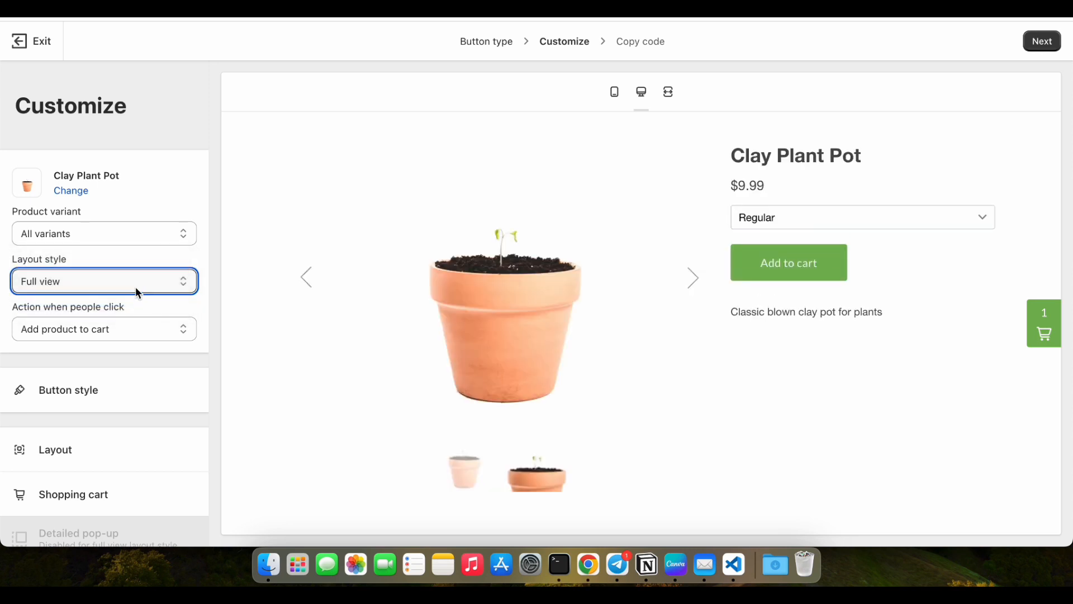
click(136, 284)
click(135, 249)
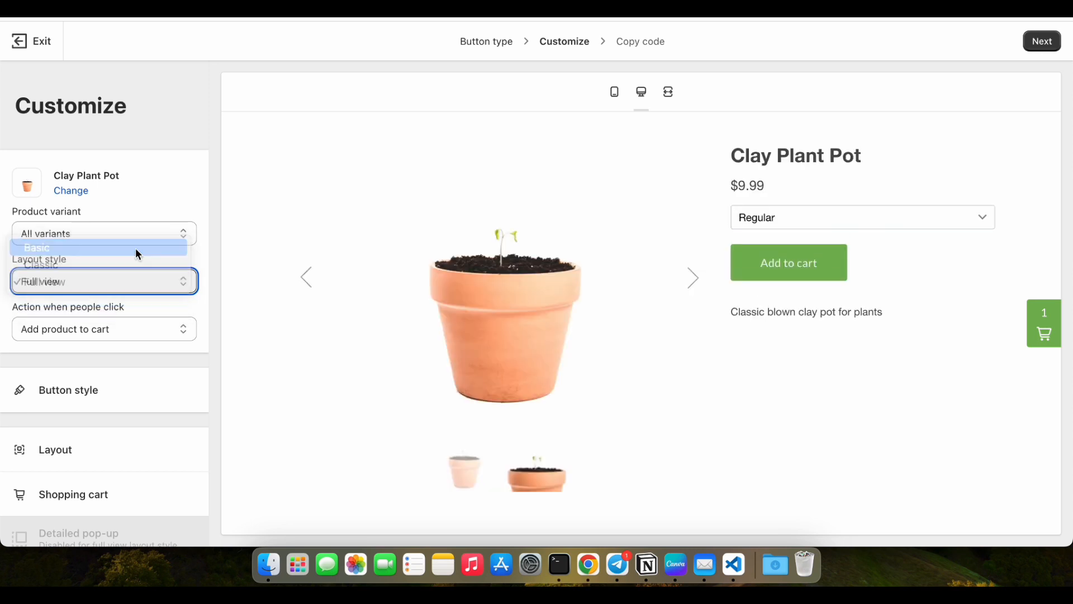
click(133, 281)
click(137, 299)
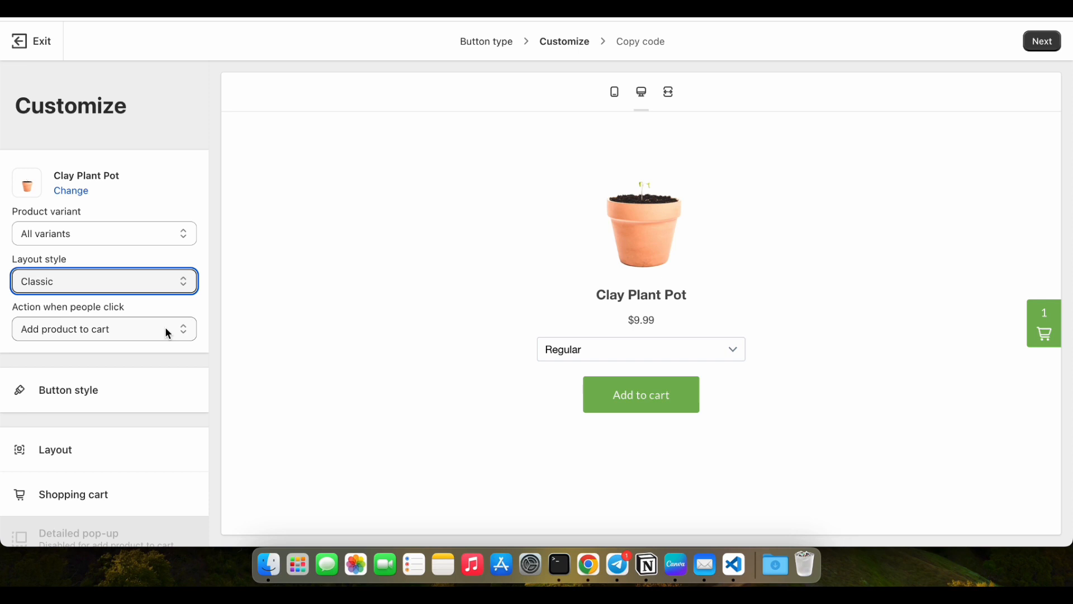
Set the click action to Open product details and preview the product pop-up.
click(168, 331)
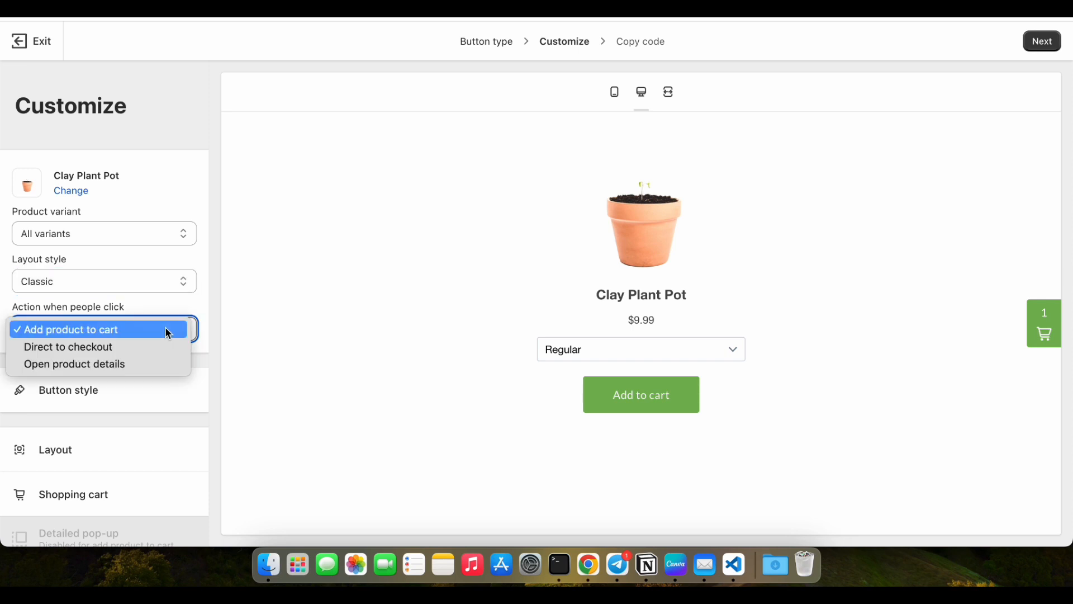
click(167, 364)
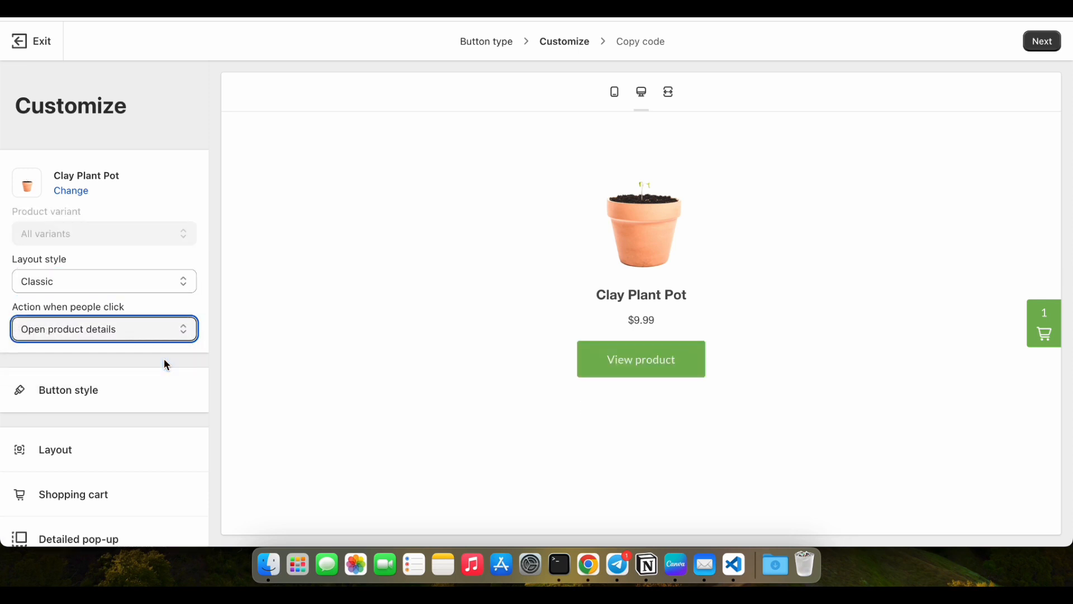
click(610, 373)
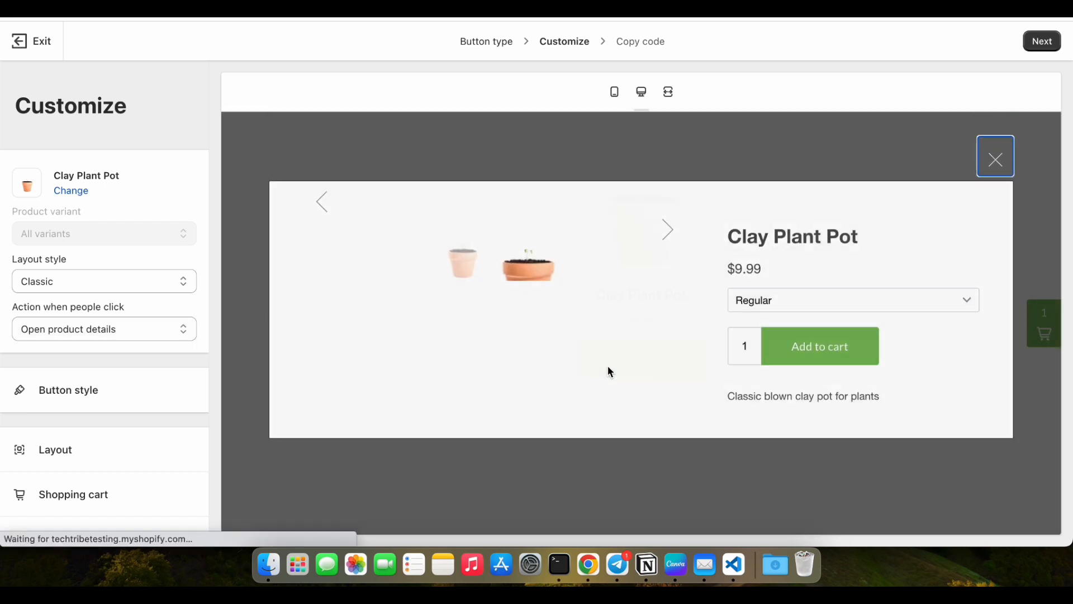
click(998, 165)
Set the click action to Direct to checkout, test the Buy now button and return to the Customize settings.
click(192, 324)
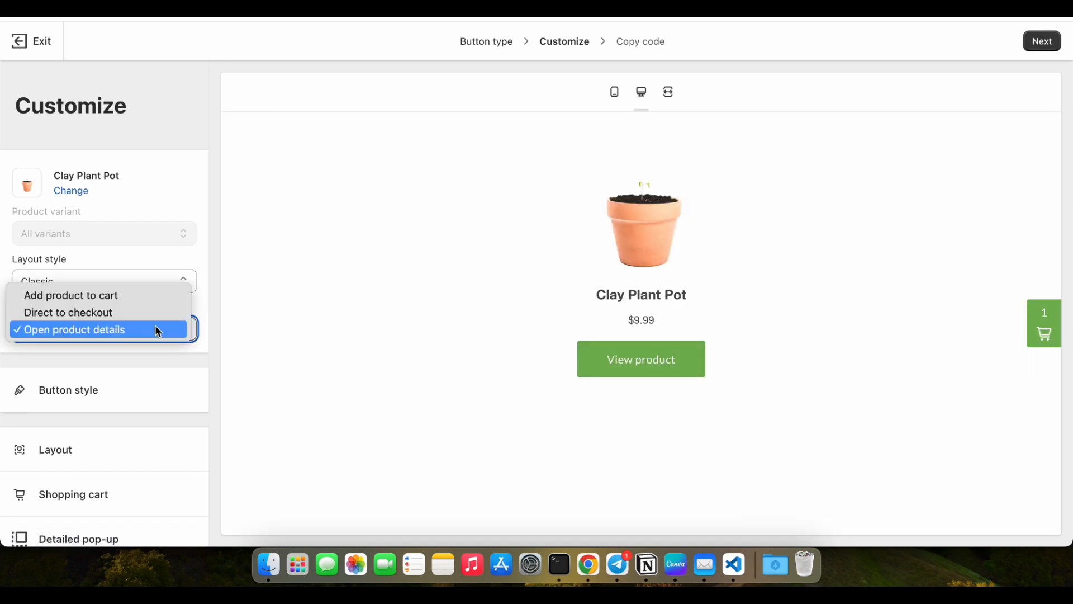
click(146, 311)
click(612, 380)
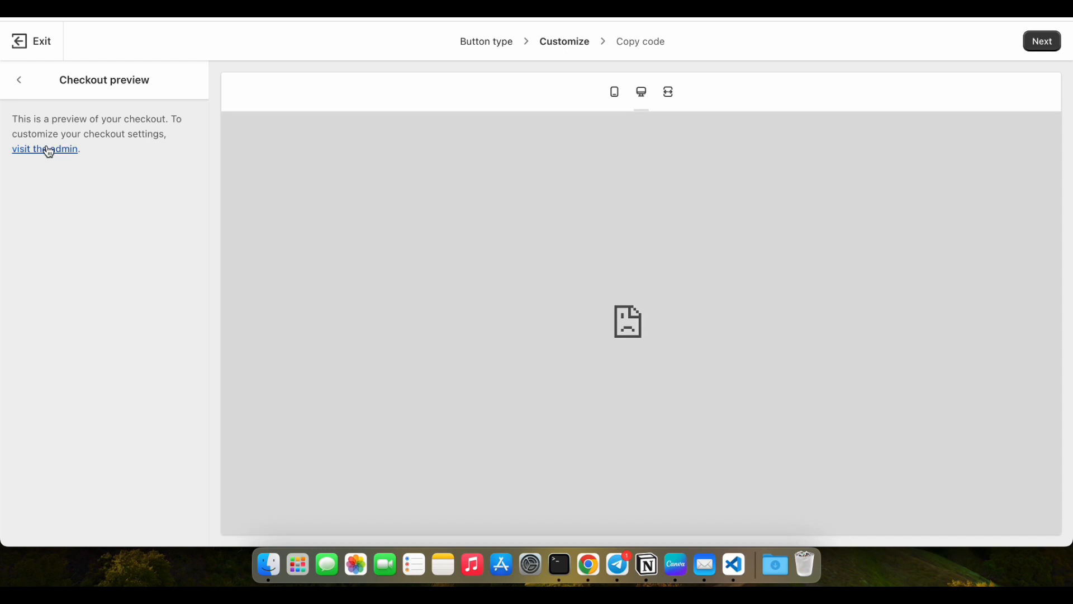
click(19, 80)
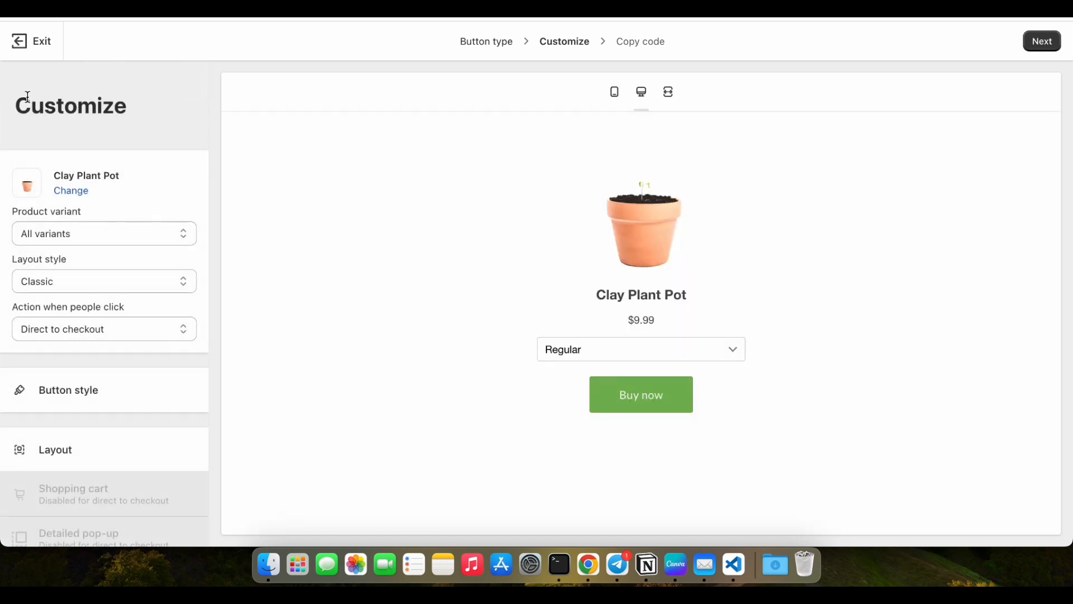
Set the checkout behaviour to Open pop-up window in the advanced settings.
scroll(103, 486, down, 3)
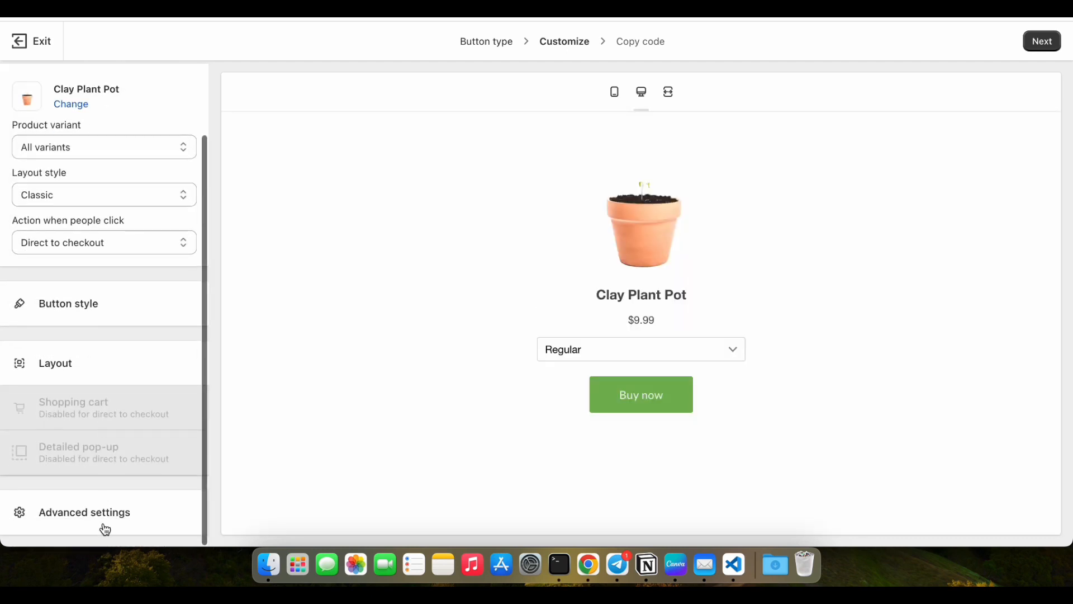
click(106, 529)
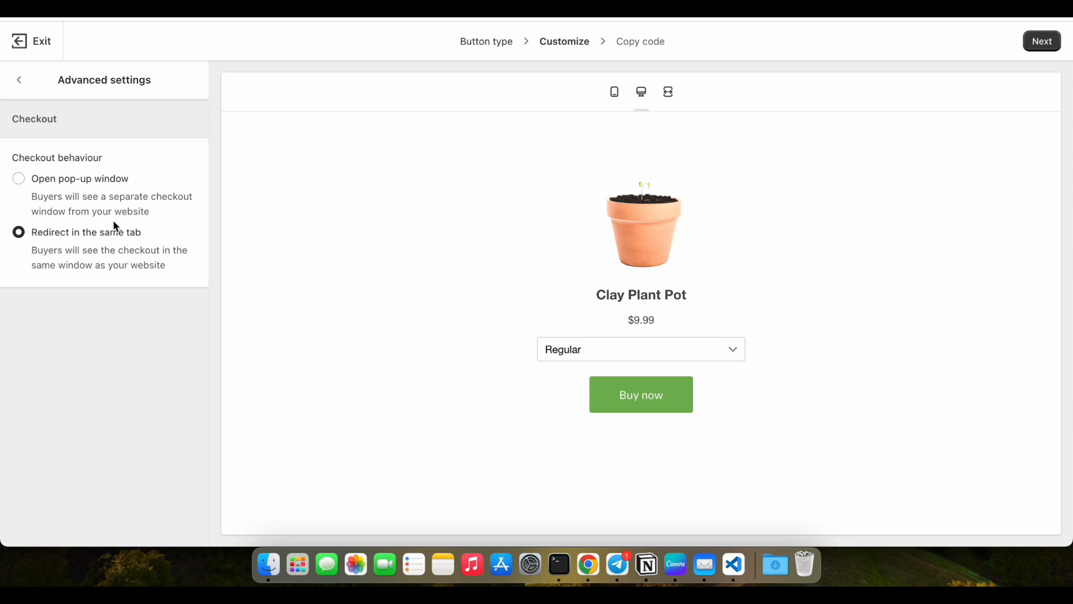
click(40, 176)
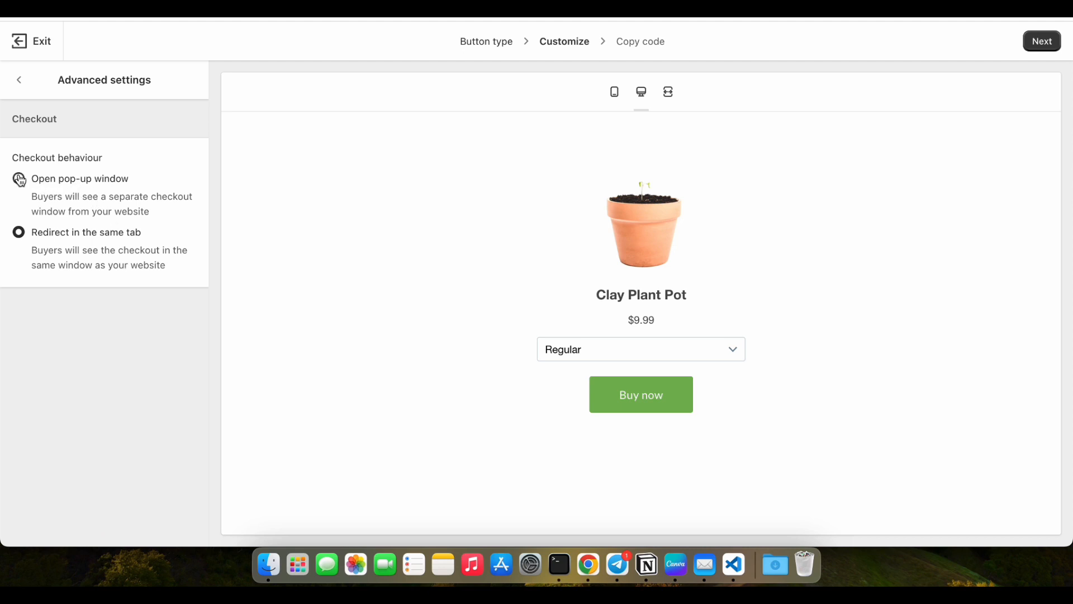
click(19, 81)
Test the Buy now button, look through the checkout form in the pop-up window and close it.
click(624, 396)
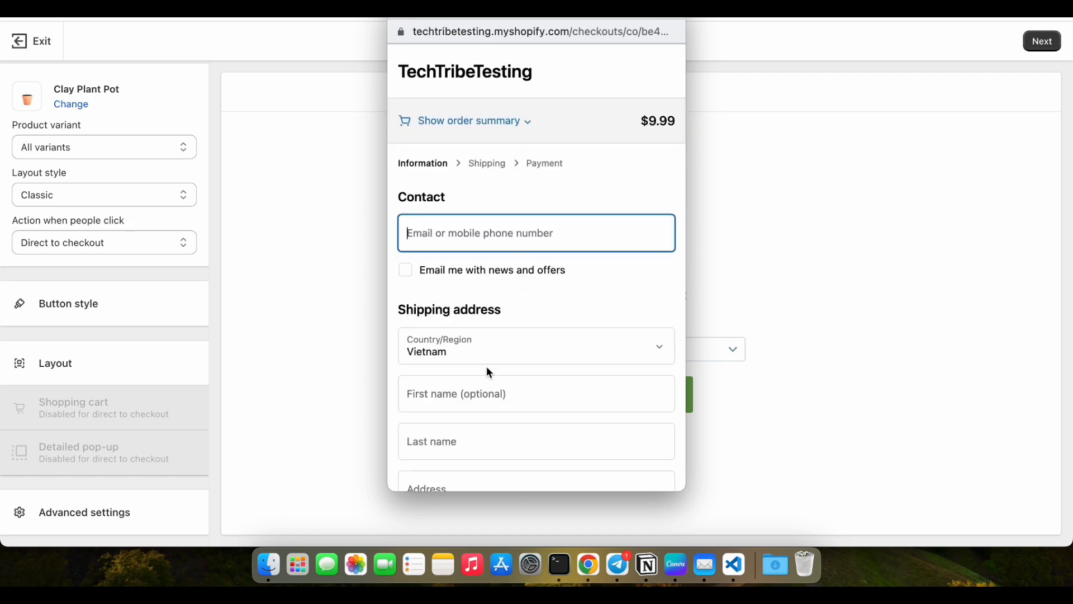
scroll(487, 368, down, 2)
scroll(486, 366, down, 5)
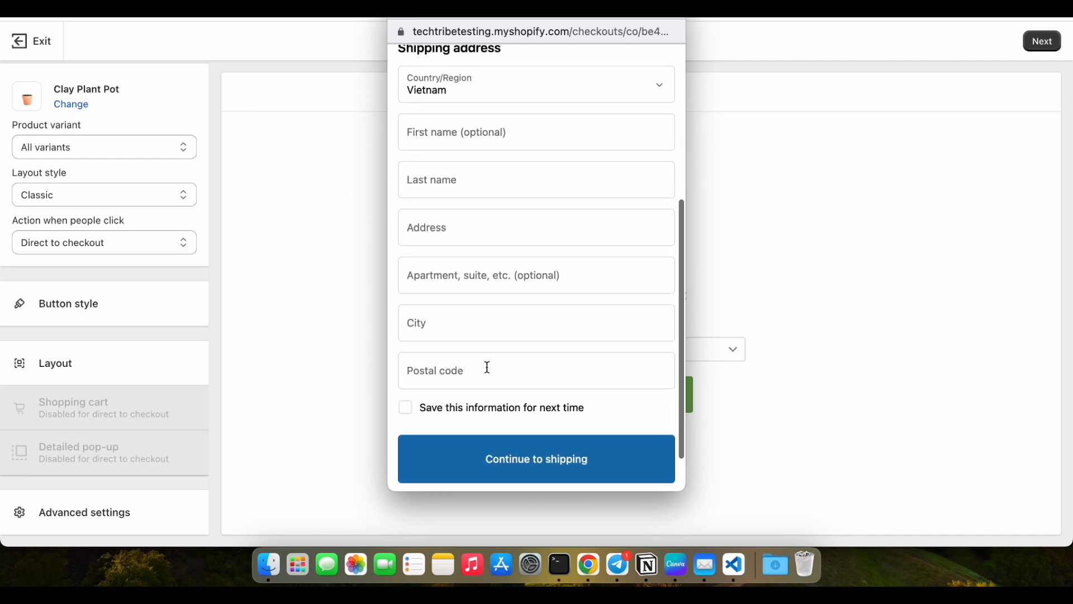
scroll(486, 367, up, 6)
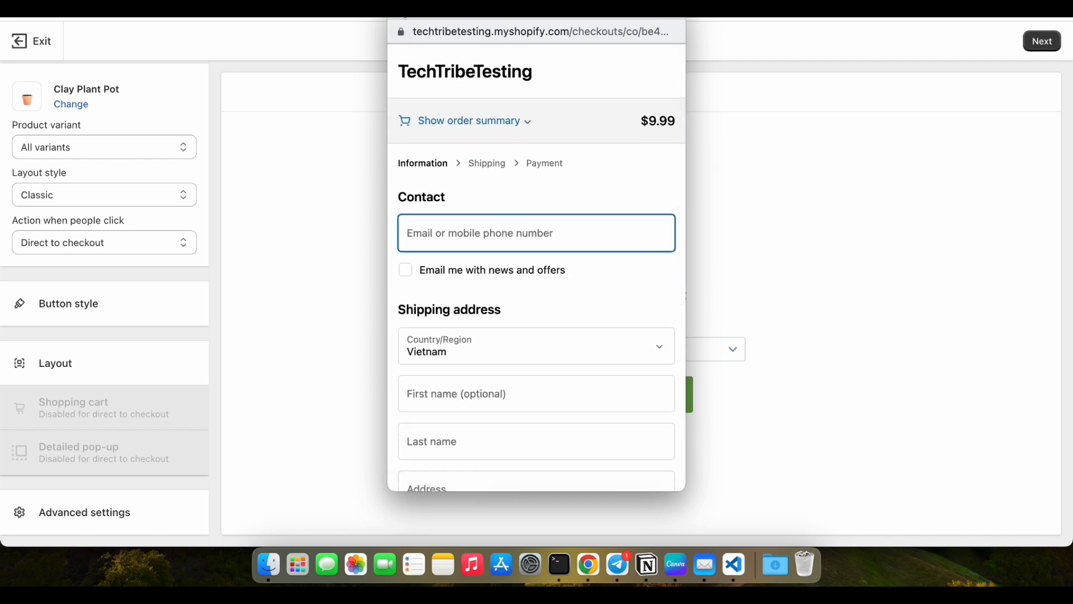
click(401, 7)
Change the button's background color to dark blue in the button style settings.
click(164, 303)
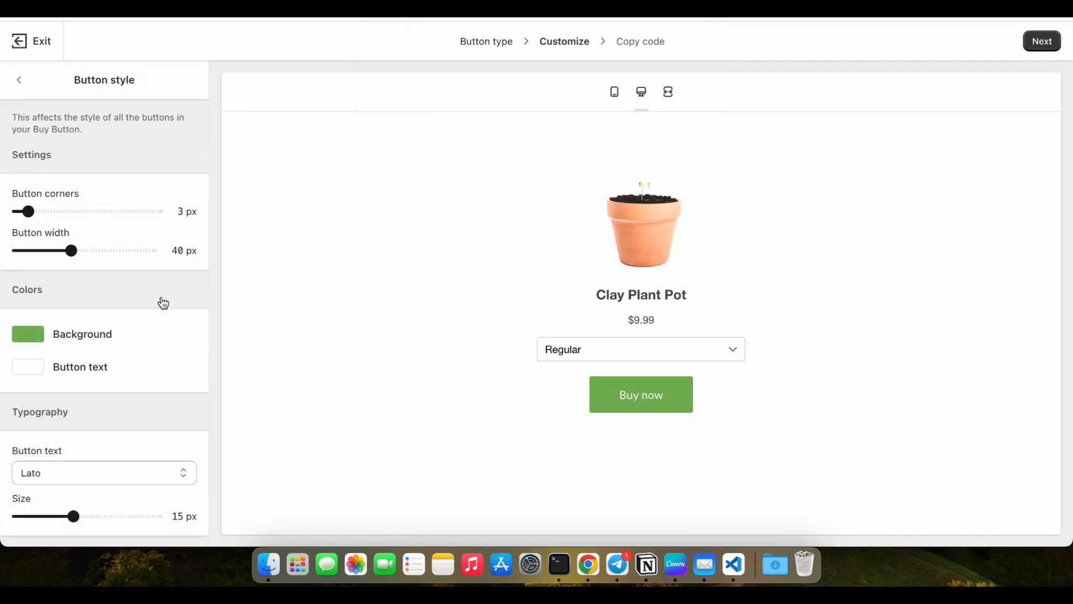
click(33, 341)
drag(148, 440, 149, 447)
drag(99, 387, 112, 405)
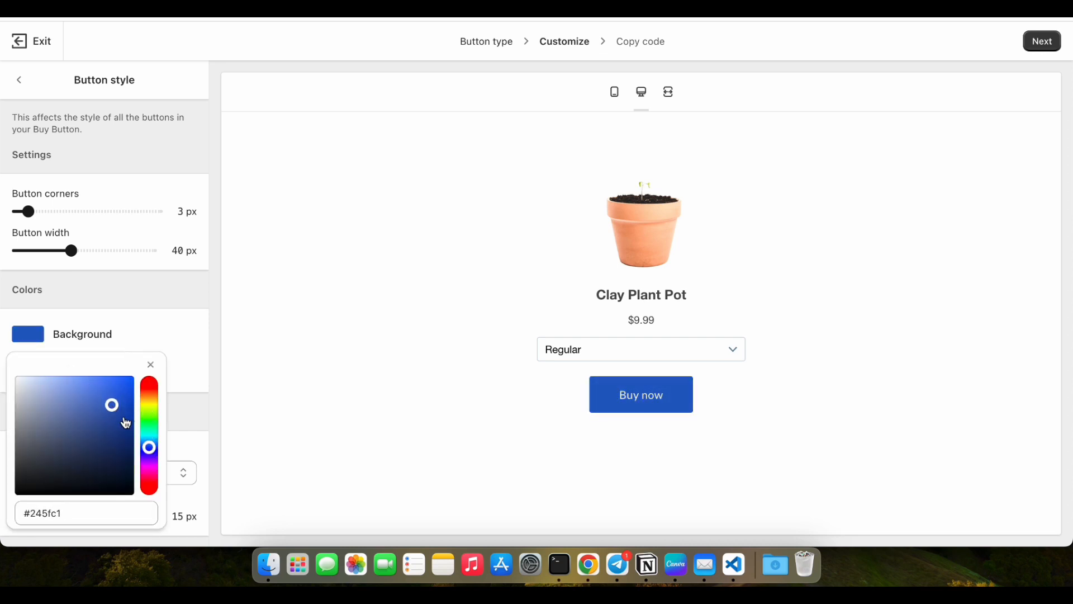
click(115, 415)
click(142, 330)
Set the button corners to 10 px and the button width to 55 px.
click(63, 211)
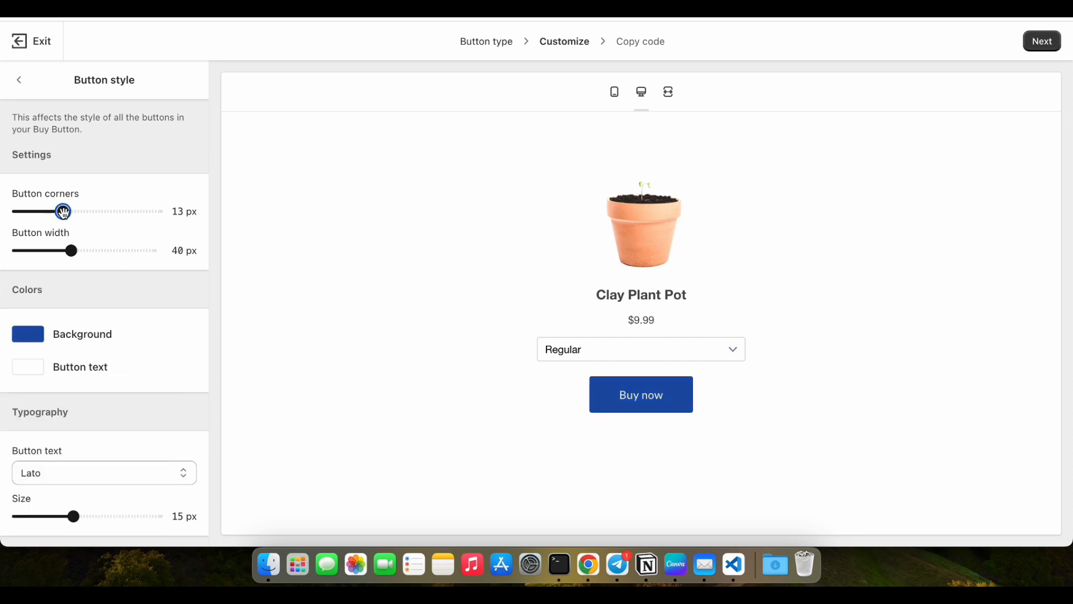
drag(66, 215, 54, 213)
drag(71, 249, 92, 249)
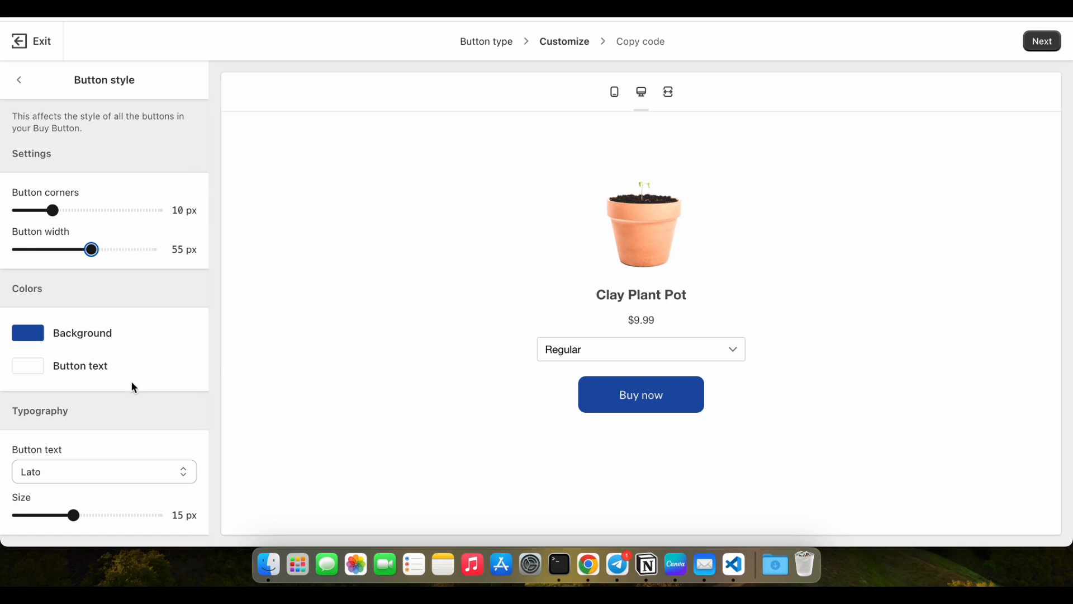
Set the button text's font to Oxygen and its size to 16 px.
click(132, 473)
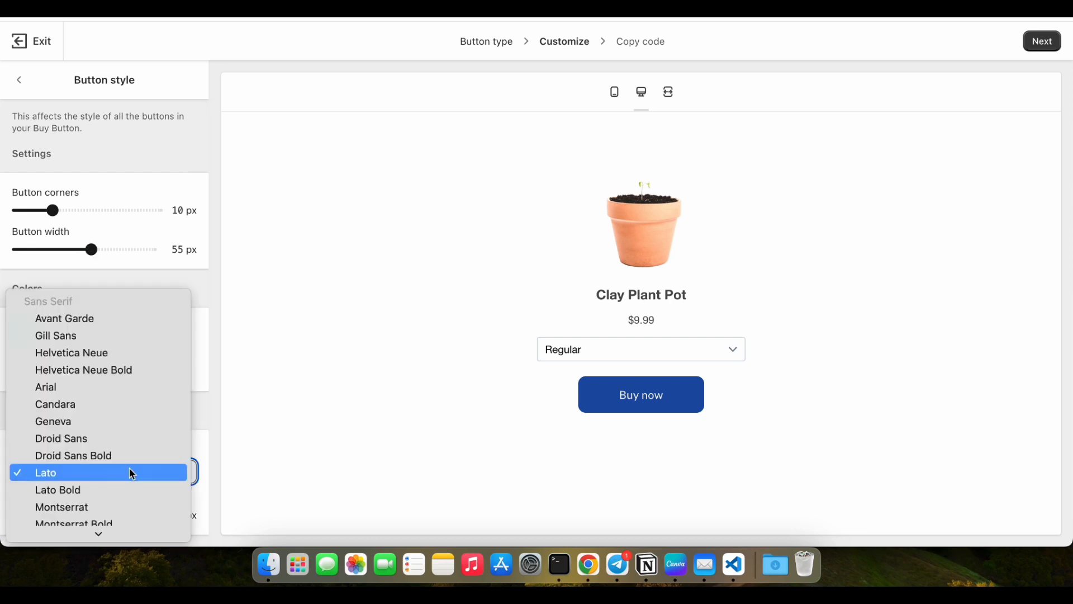
scroll(132, 474, down, 10)
scroll(130, 470, down, 5)
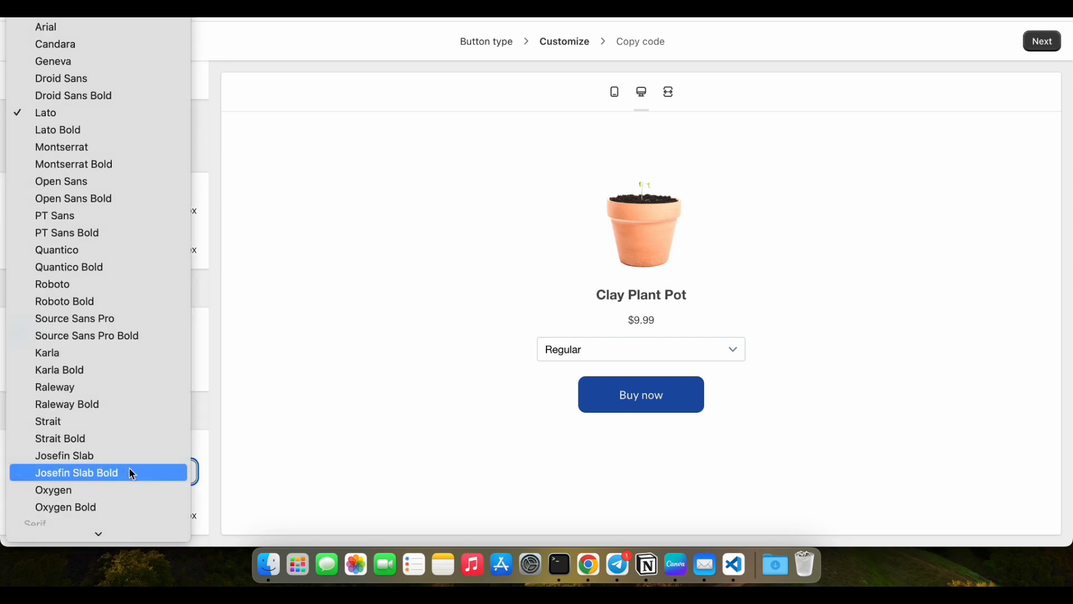
key(Escape)
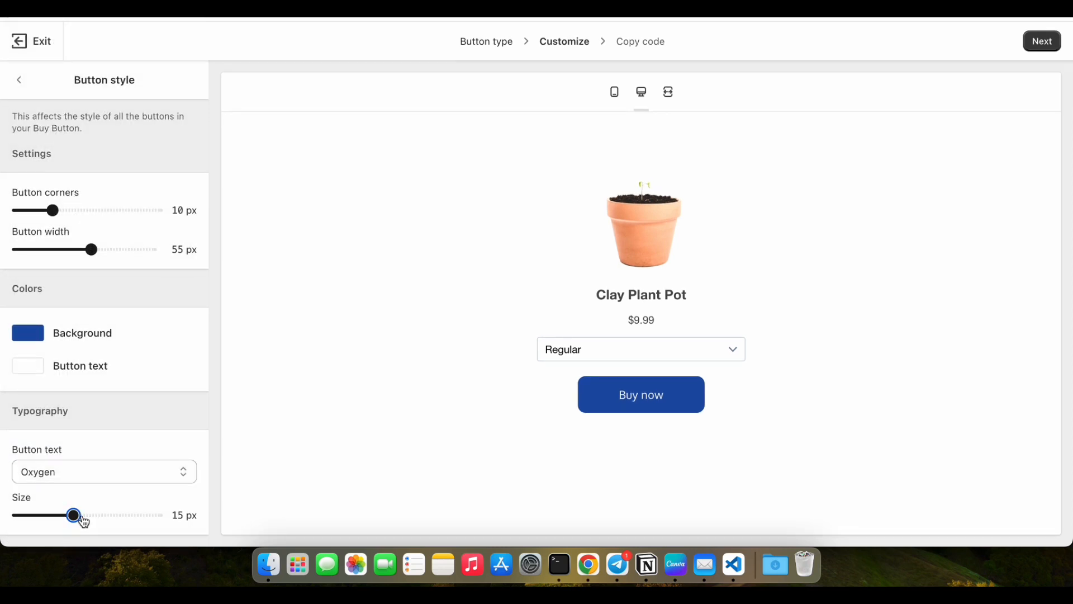
drag(77, 515, 90, 522)
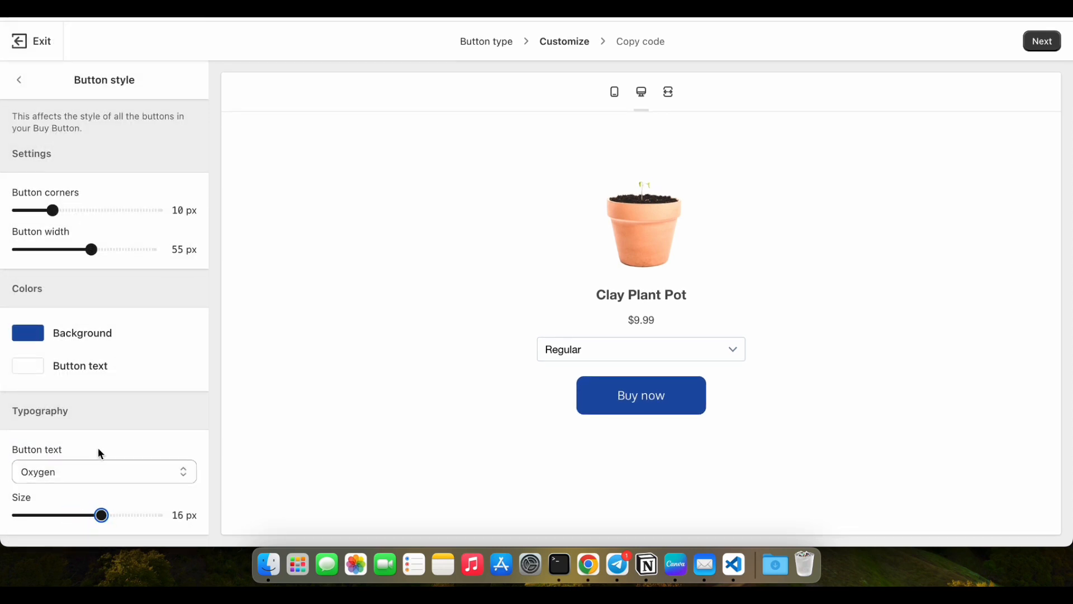
Set the click action to Add product to cart and look through the shopping cart's heading, subtotal, order note and text settings.
click(20, 81)
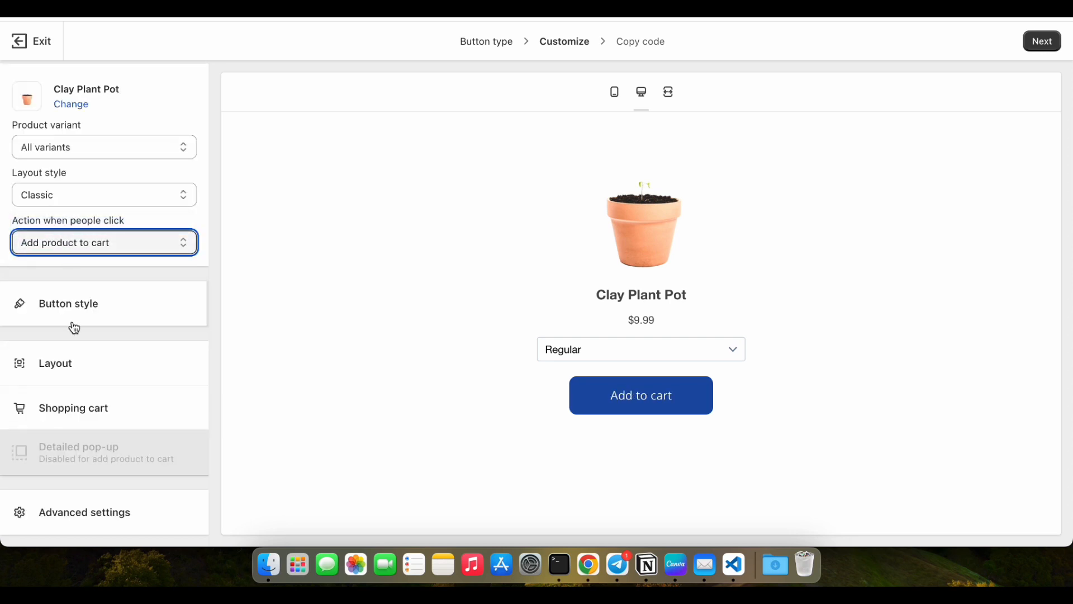
click(79, 408)
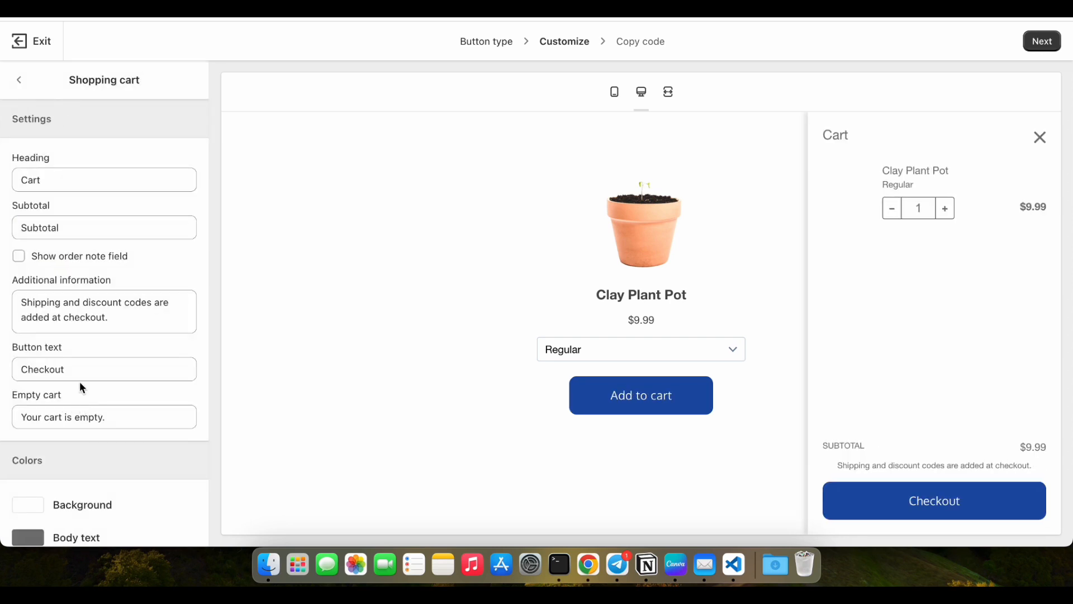
click(77, 186)
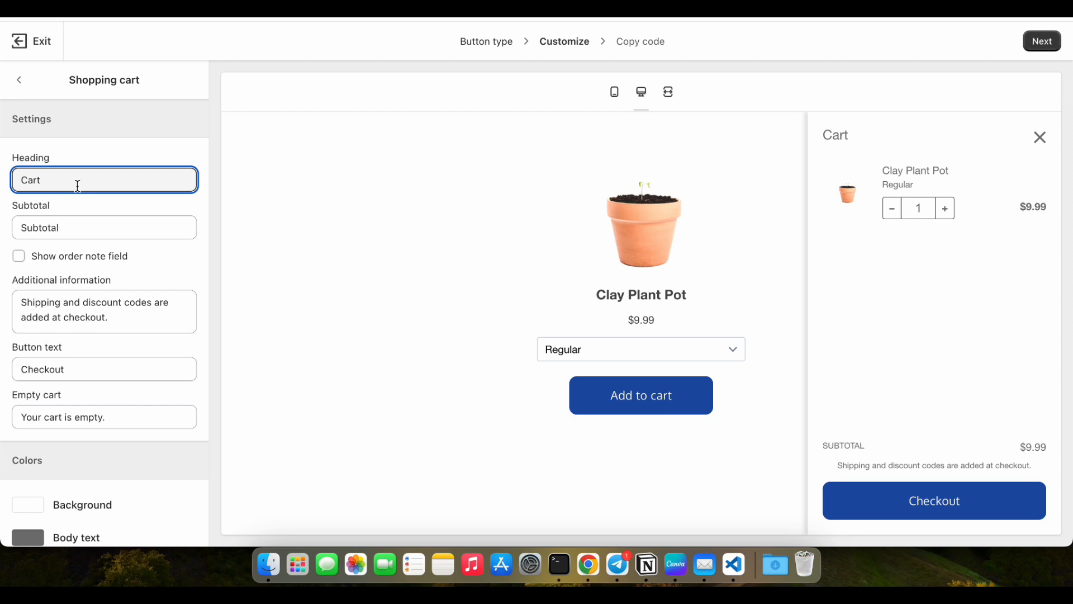
click(76, 227)
click(110, 313)
click(84, 262)
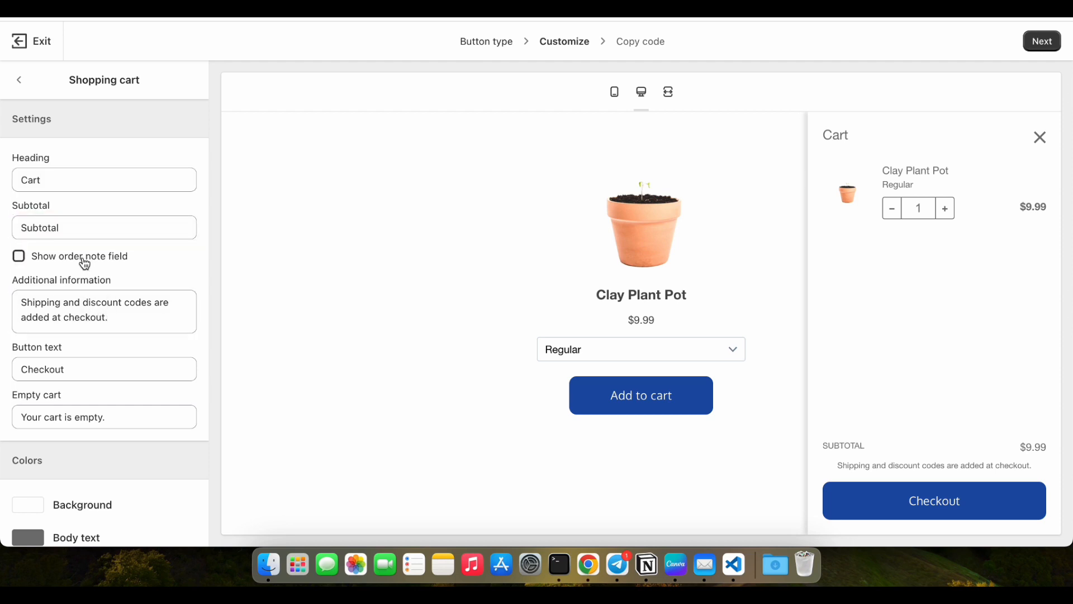
click(84, 263)
scroll(83, 298, down, 2)
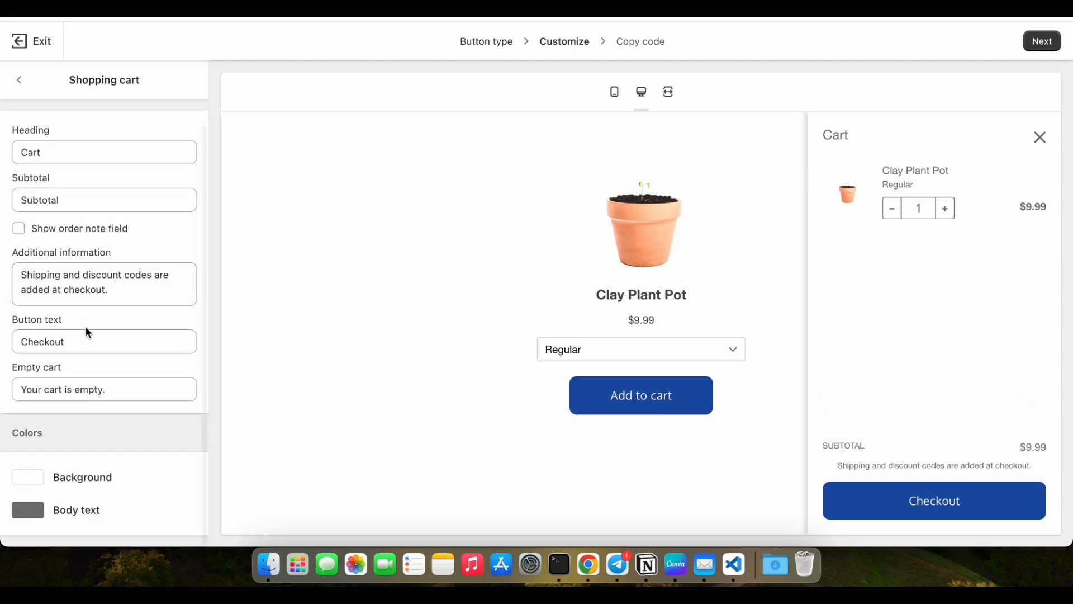
click(86, 340)
click(118, 389)
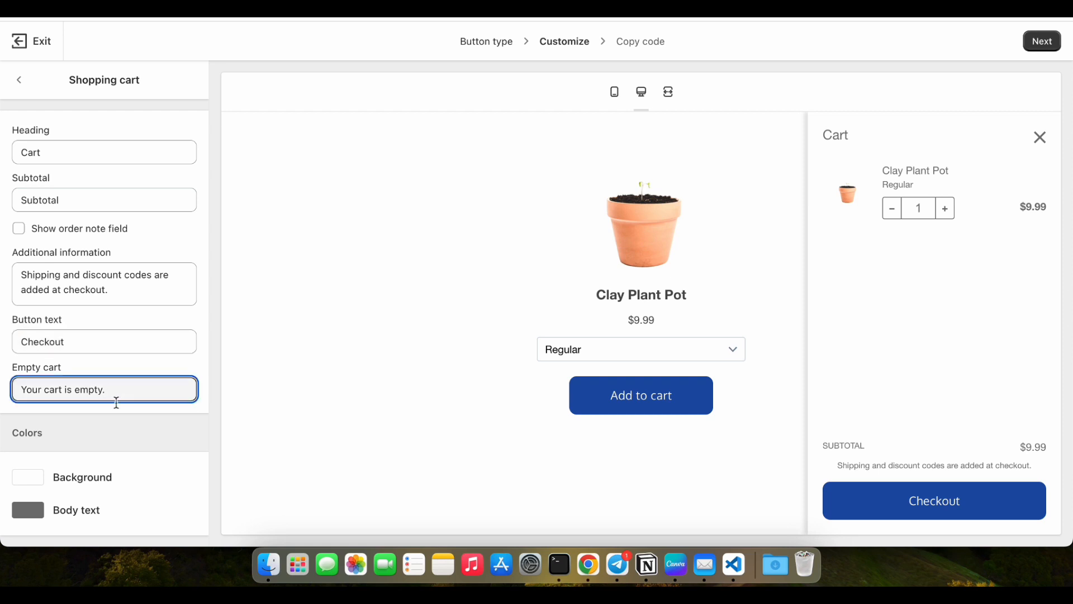
scroll(113, 427, down, 1)
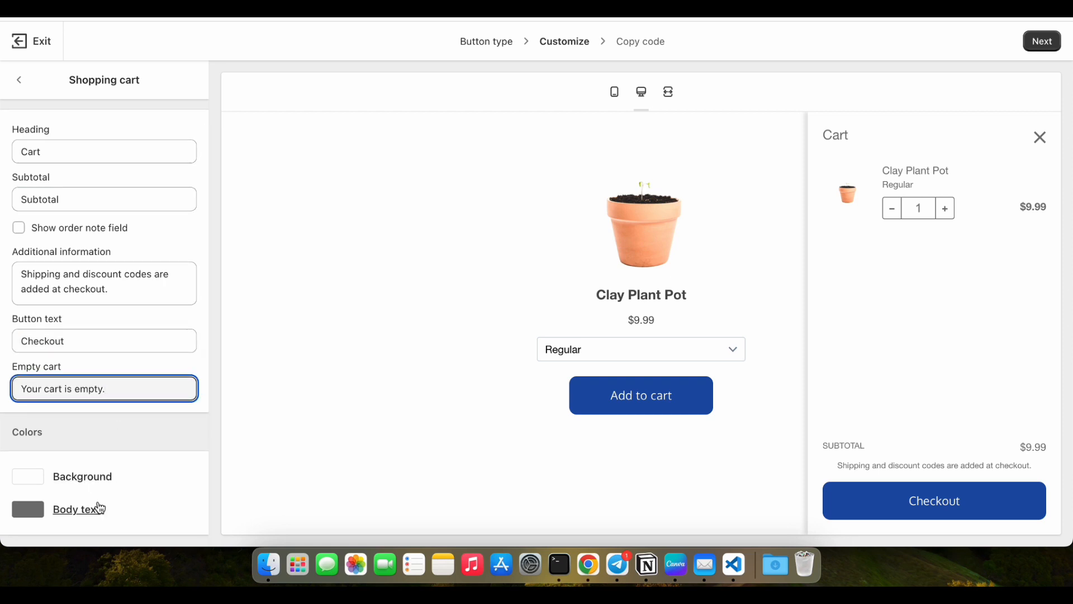
click(19, 80)
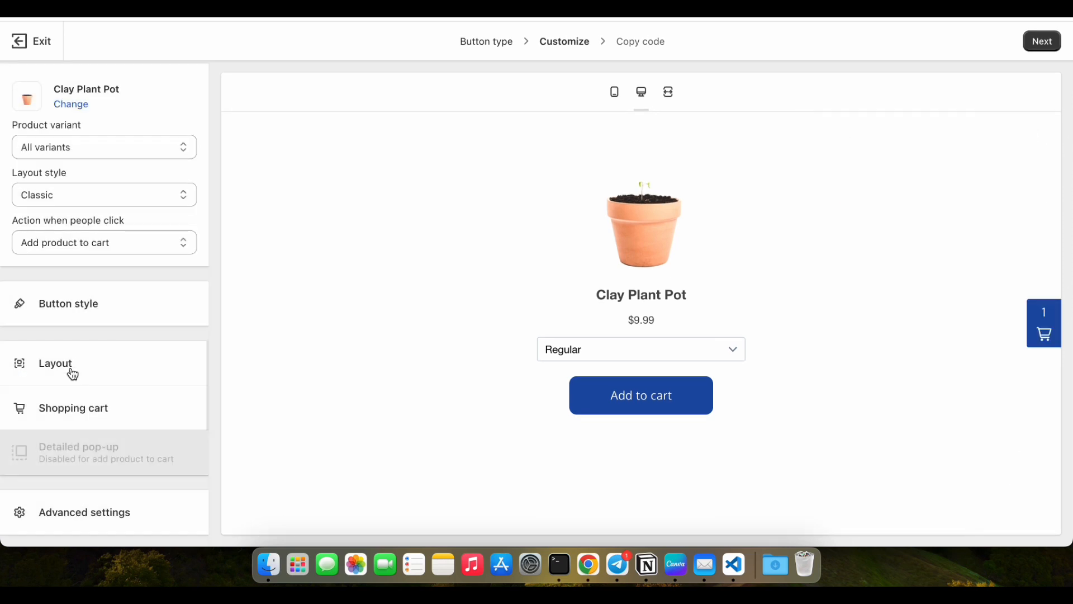
In the layout settings, set the image size to Medium, keep the alignment at Center and show the quantity field.
click(62, 367)
click(76, 178)
click(76, 195)
click(78, 250)
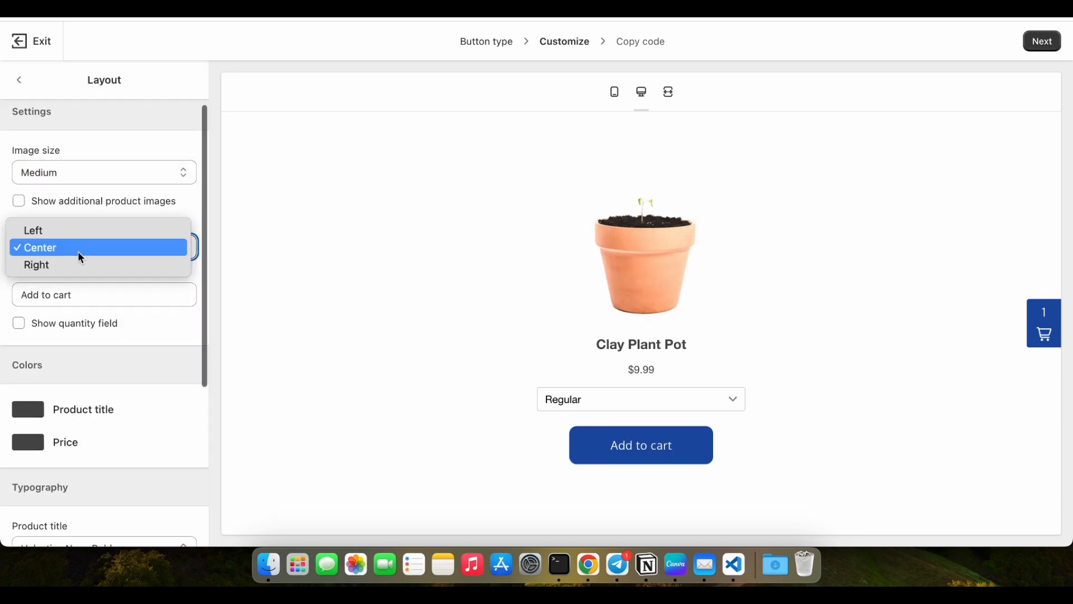
click(78, 263)
click(81, 253)
click(78, 230)
click(84, 323)
scroll(83, 330, down, 3)
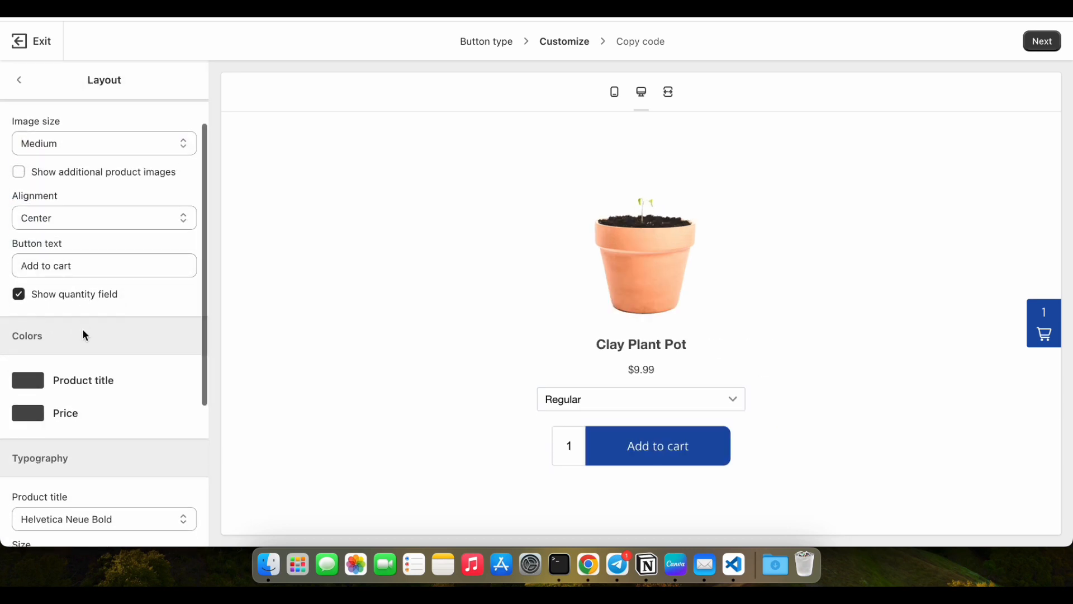
Darken the product title's color and set its font to Oxygen.
click(84, 335)
click(21, 469)
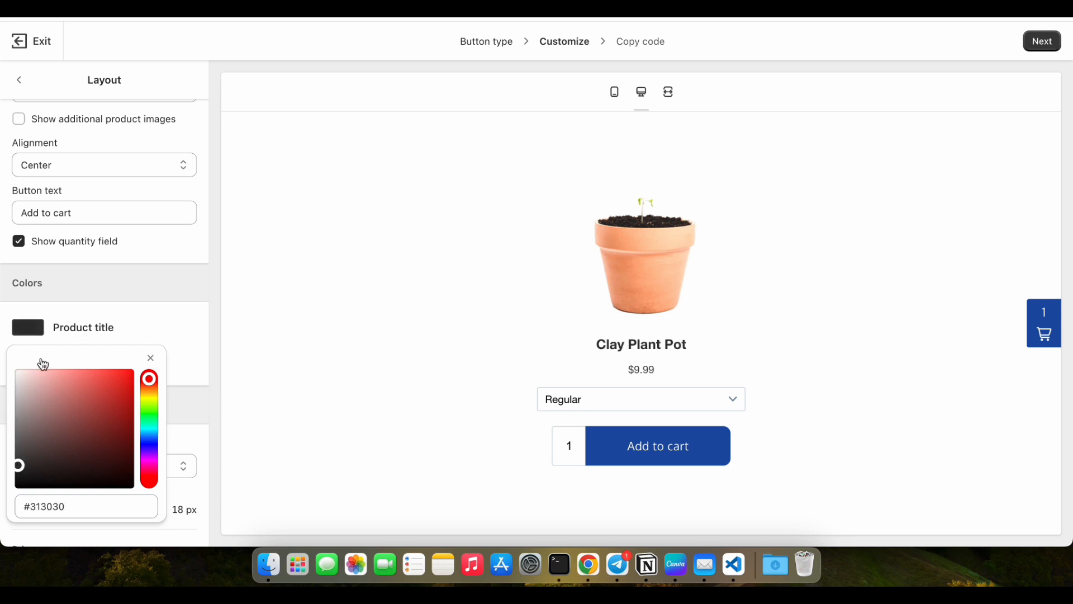
click(72, 362)
scroll(79, 369, down, 3)
click(129, 374)
scroll(129, 408, down, 5)
click(136, 396)
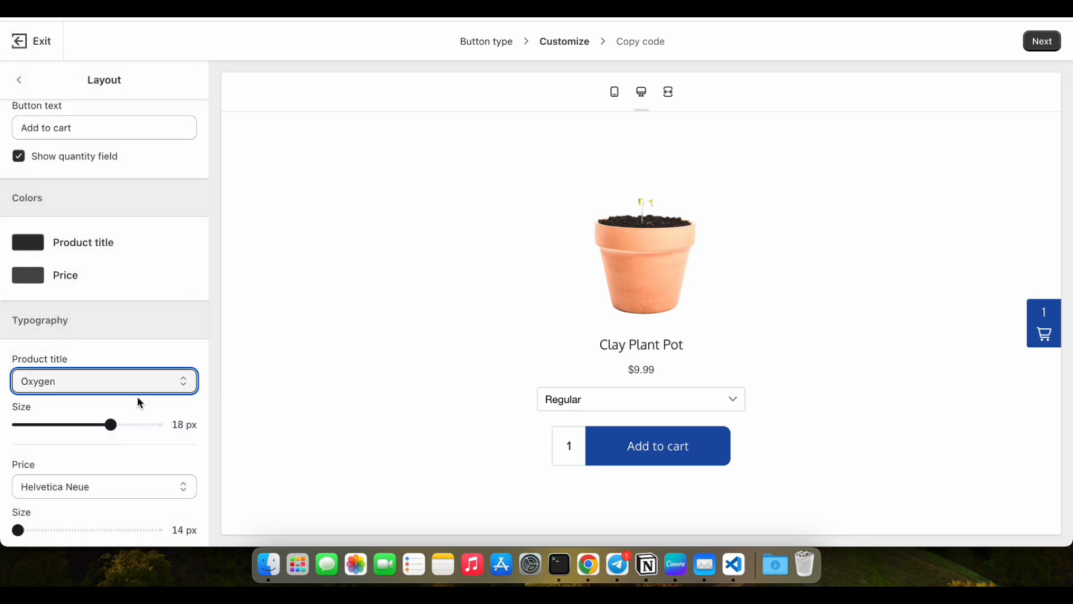
Set the price font to Oxygen Bold with slightly larger text, and the product title size to 17 px.
scroll(140, 401, down, 2)
click(140, 400)
scroll(139, 425, down, 10)
scroll(91, 261, up, 1)
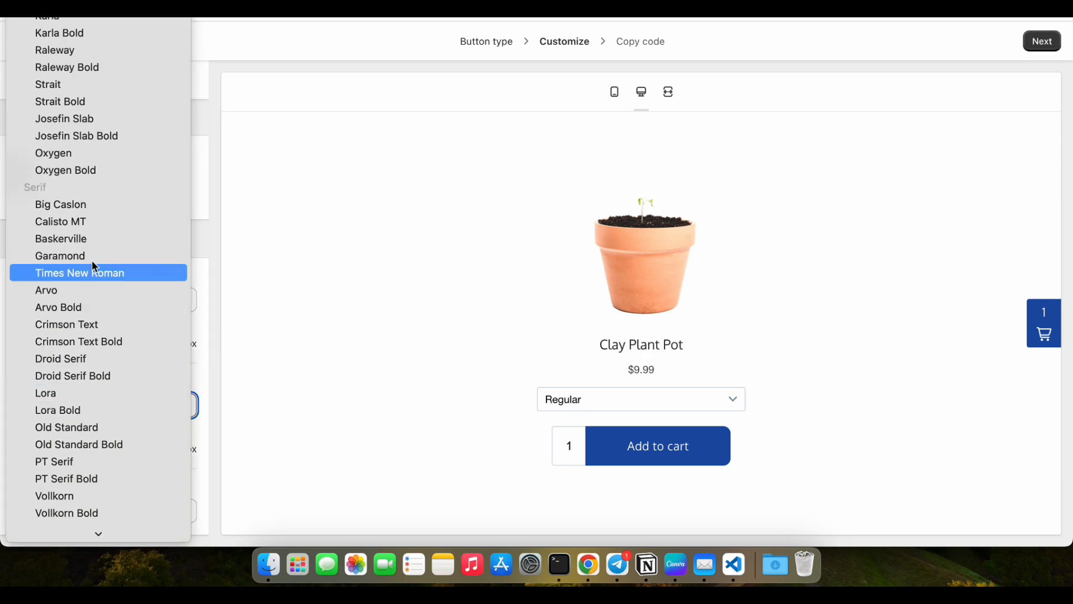
click(83, 171)
click(31, 448)
click(83, 344)
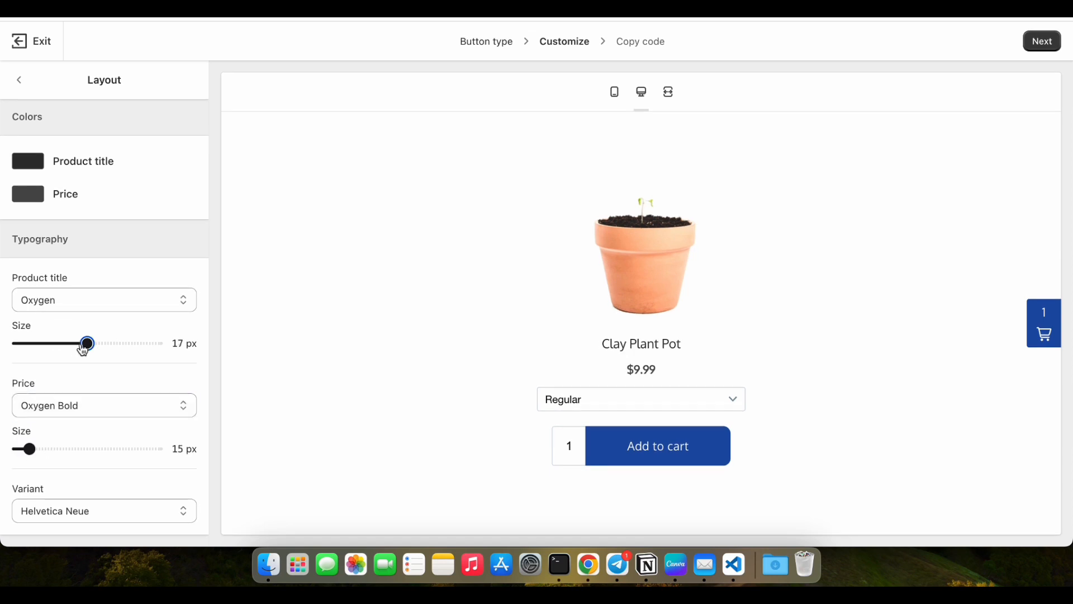
click(42, 449)
Change the font of the product variant text and return to the Customize settings.
click(115, 506)
scroll(112, 492, down, 10)
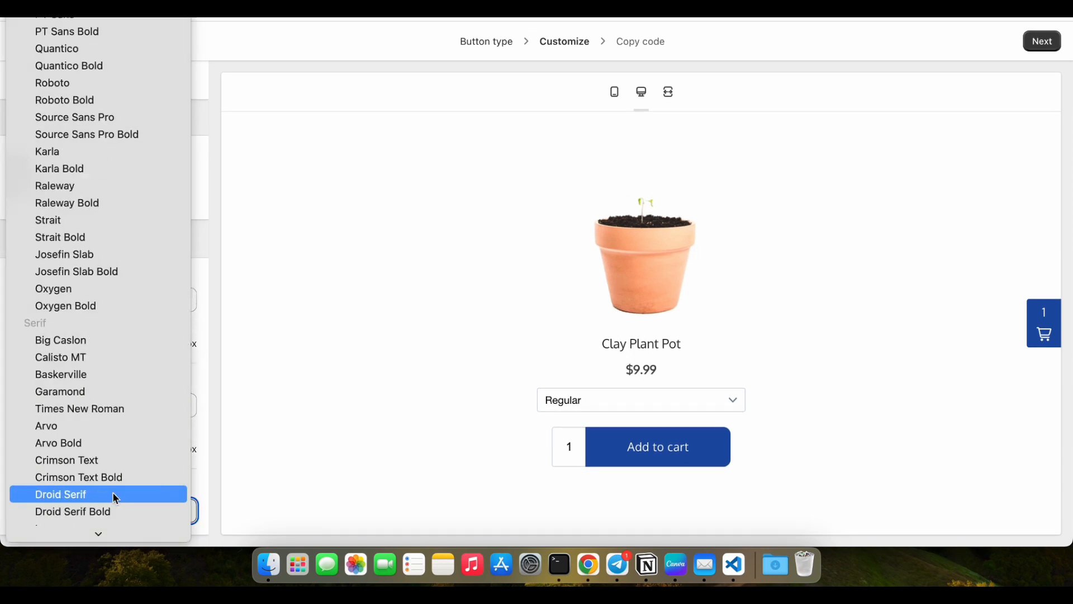
click(70, 135)
click(20, 85)
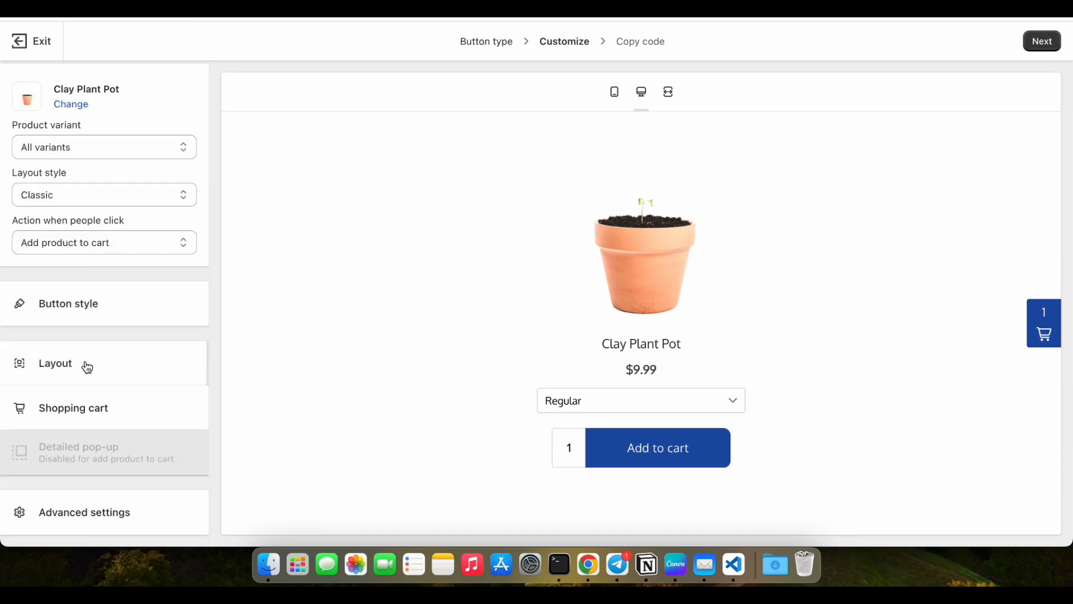
Try Direct to checkout as the click action, and settle on Open product details.
click(75, 245)
click(72, 260)
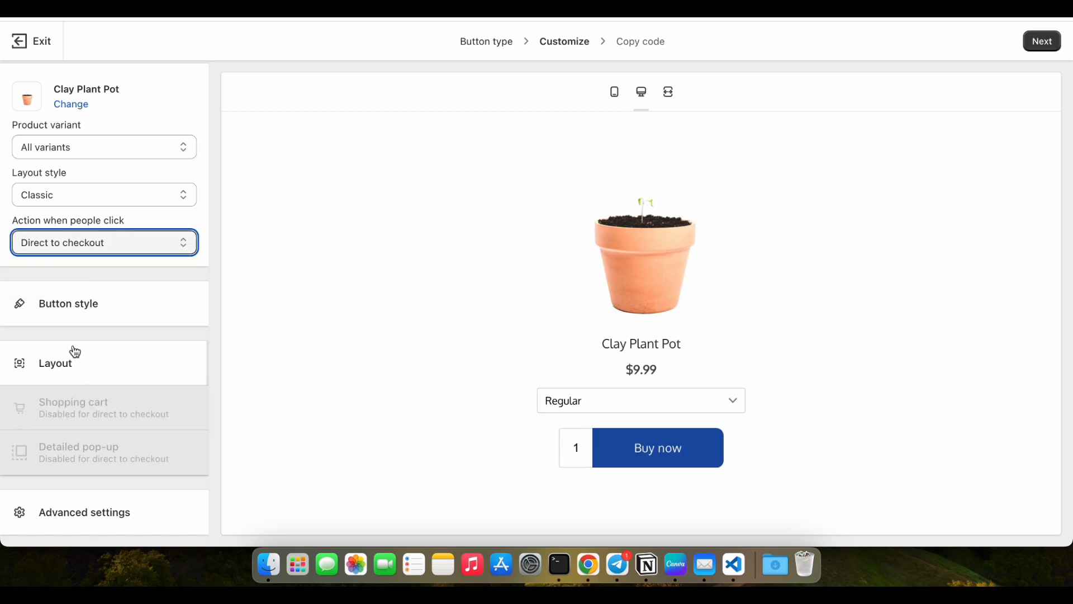
click(55, 243)
click(55, 261)
Set the product title and price fonts of the detailed pop-up to Oxygen and return to the Customize settings.
click(74, 447)
click(103, 498)
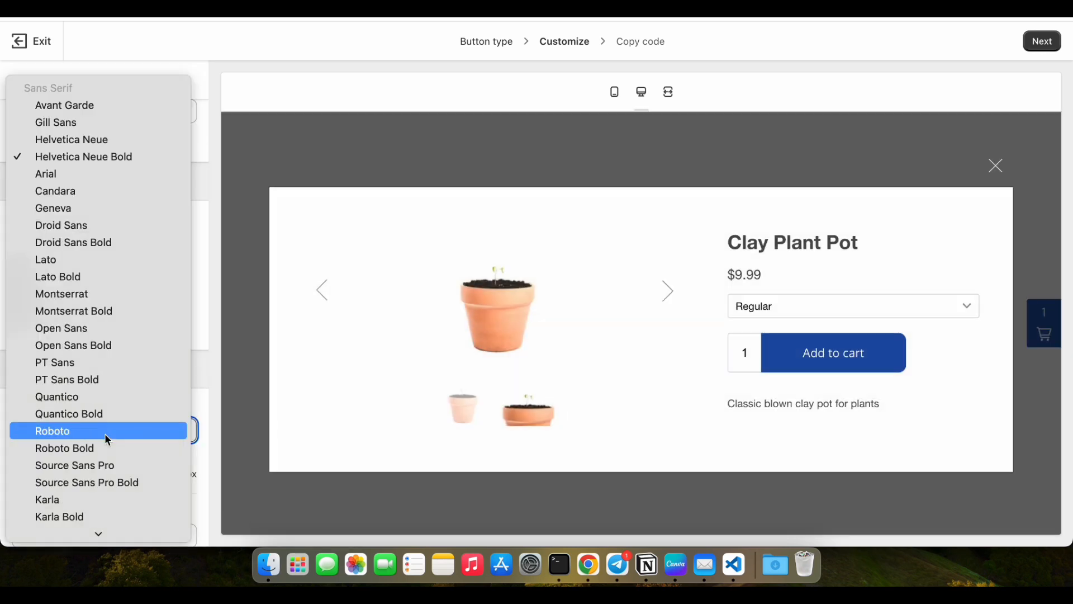
scroll(105, 433, down, 8)
click(66, 225)
scroll(98, 340, down, 2)
click(120, 480)
scroll(119, 479, down, 10)
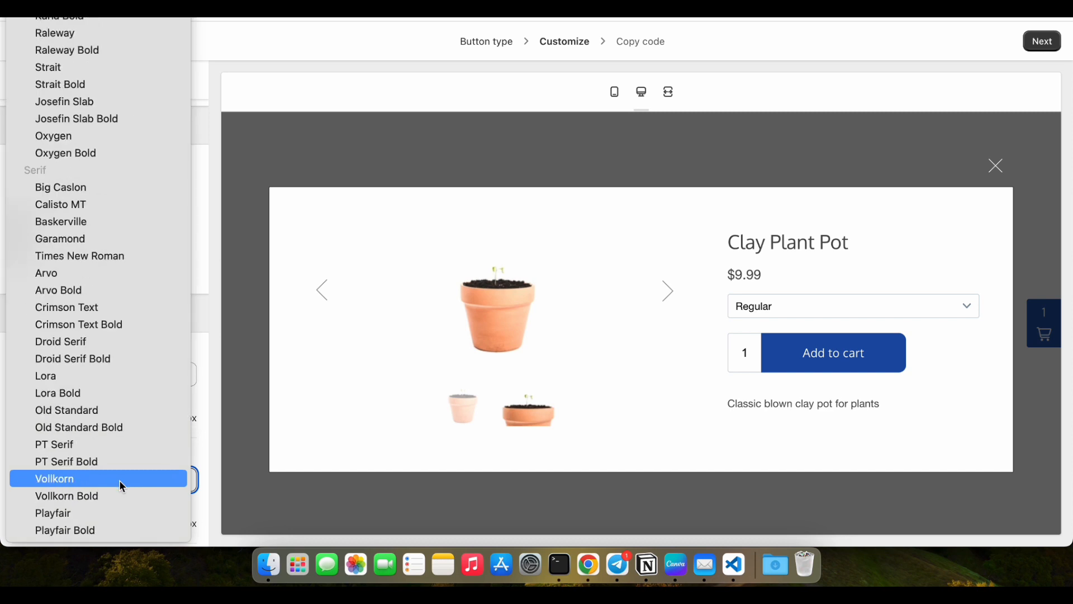
click(95, 135)
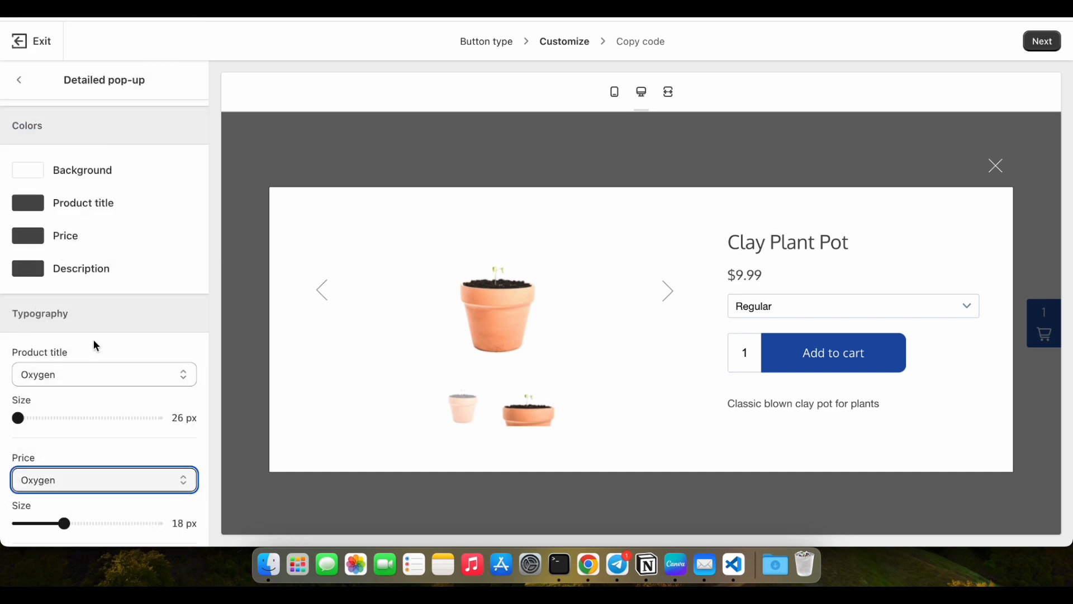
click(20, 82)
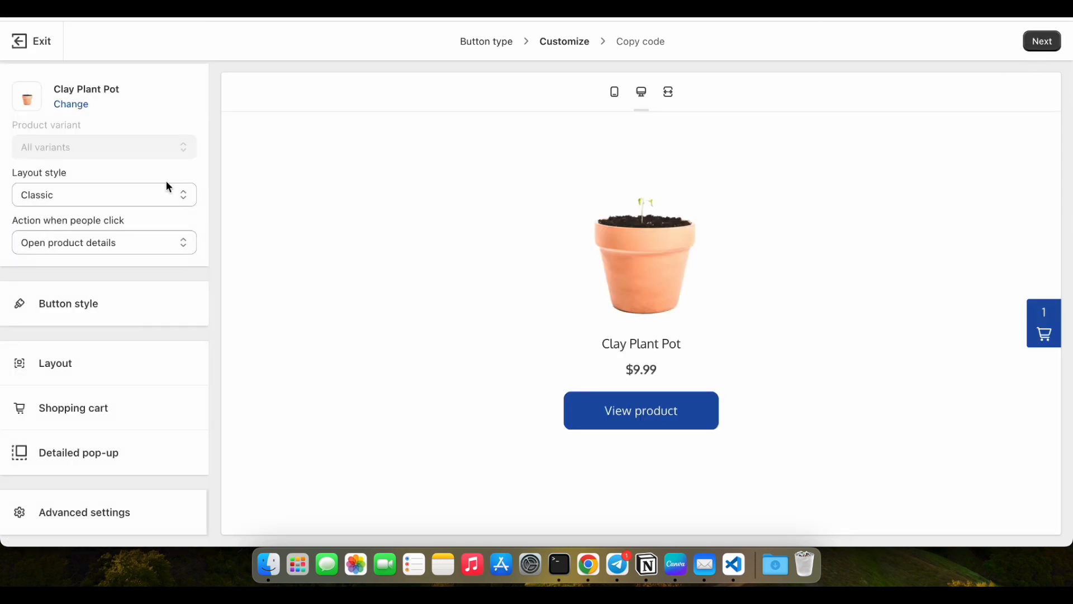
Preview the shopping cart and the View product pop-up, closing each one.
click(1043, 327)
click(1040, 135)
click(673, 405)
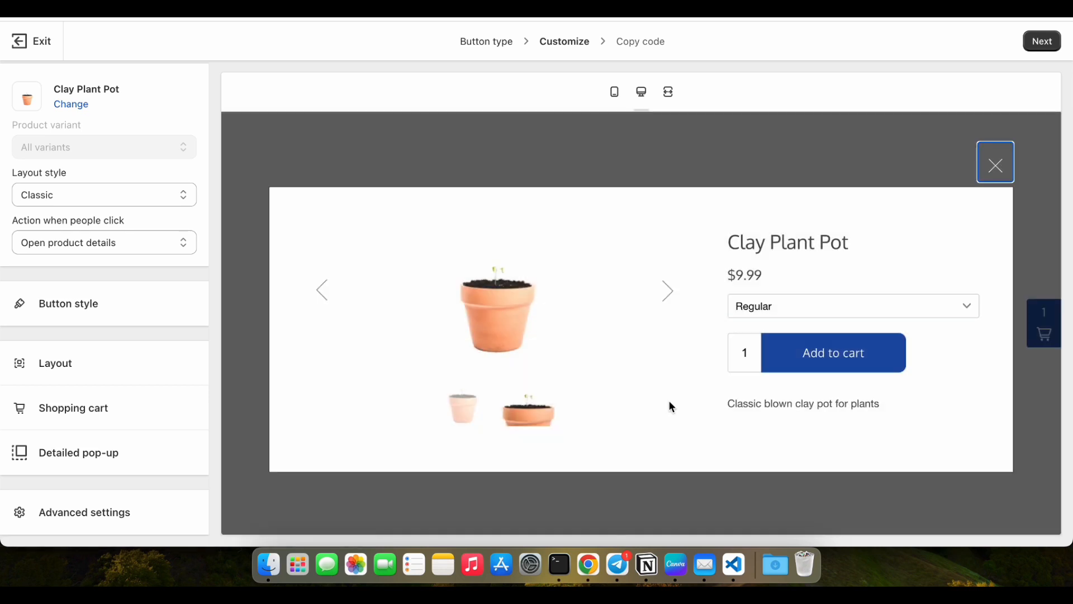
click(993, 163)
Finish customizing the Buy Button, copy its embed code and exit the setup.
click(1033, 52)
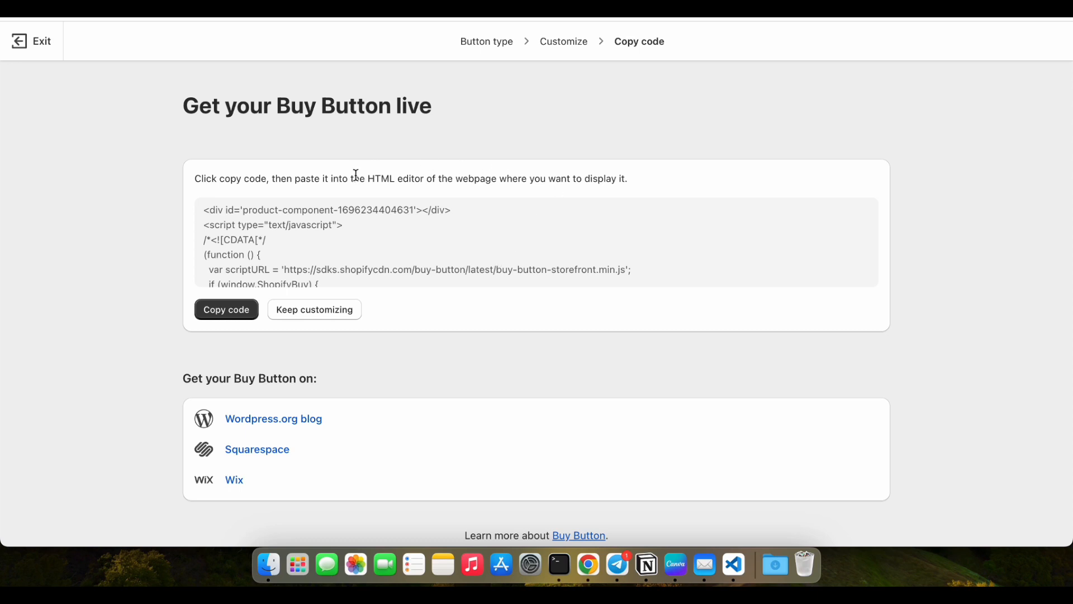
click(243, 315)
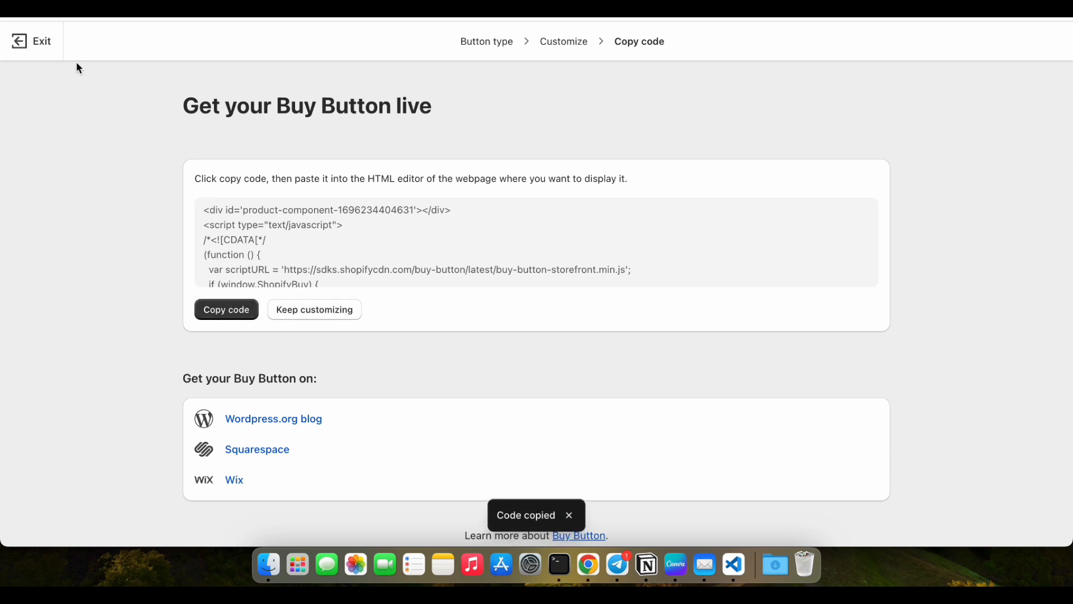
click(43, 44)
Start a new Collection Buy Button and select the Features collection for it.
click(583, 352)
click(419, 277)
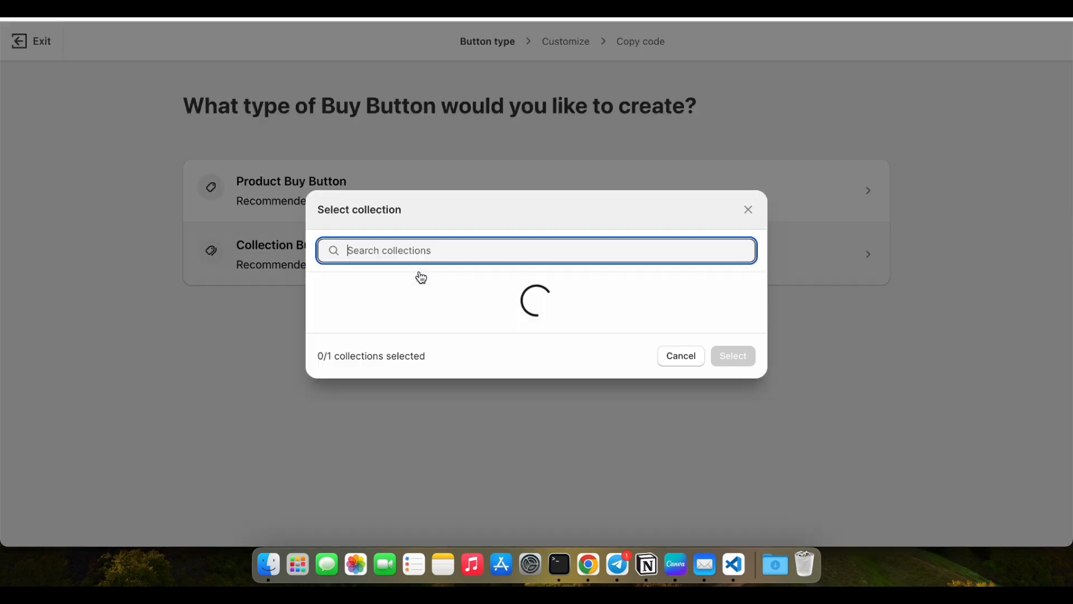
click(324, 146)
click(737, 501)
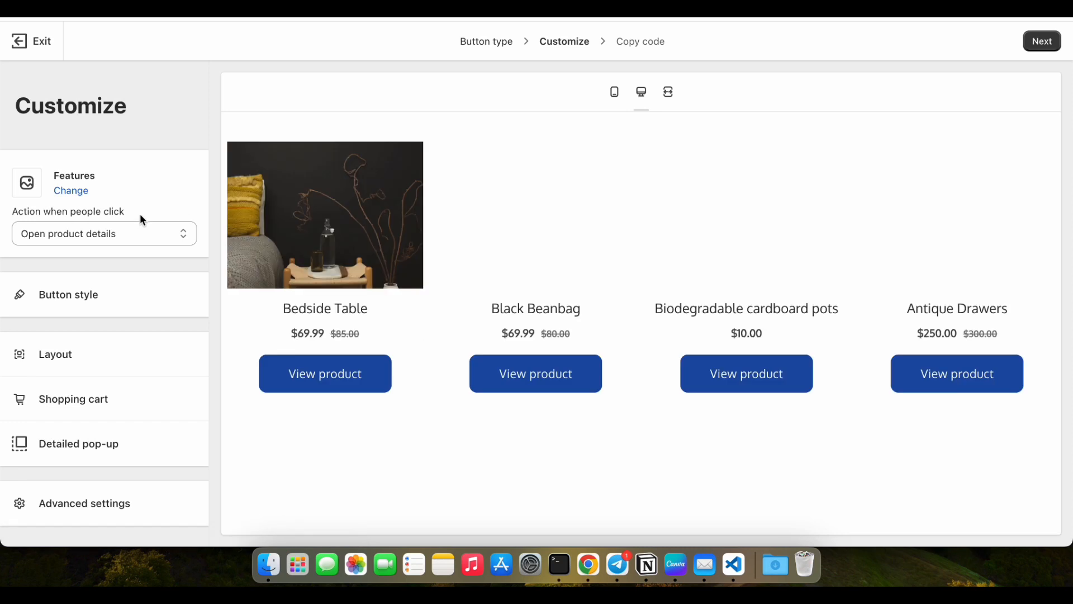
Set the Features collection's click action to Add product to cart and review its button style settings.
click(129, 233)
click(124, 201)
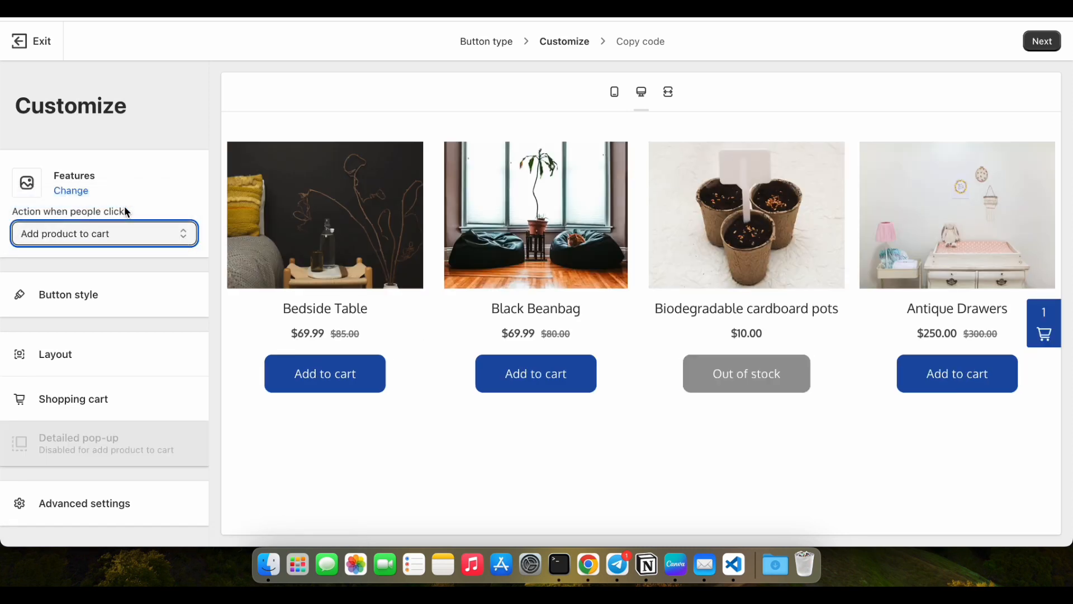
click(118, 302)
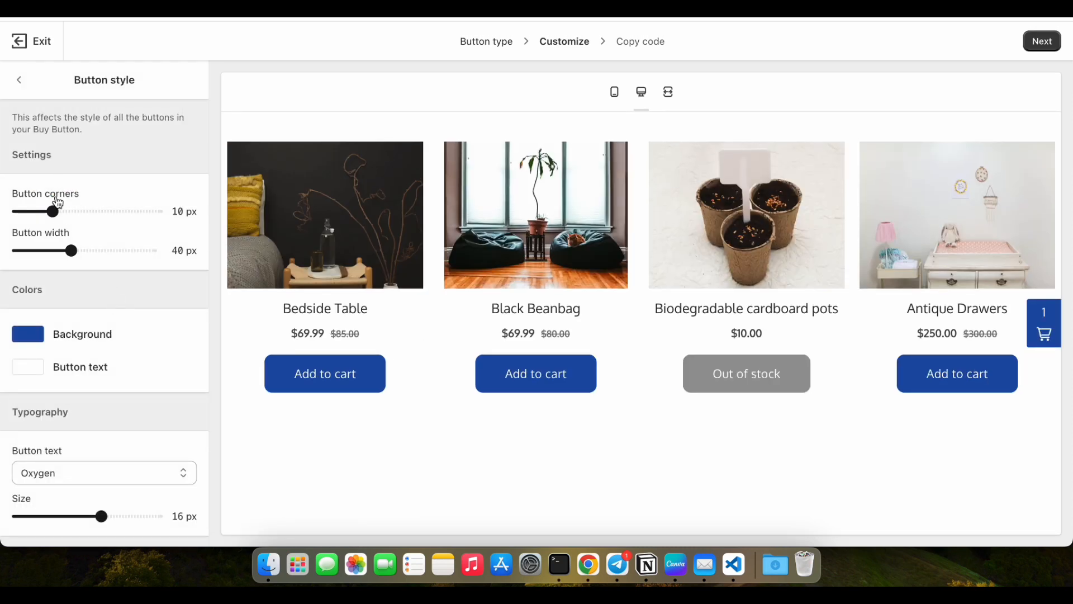
click(19, 81)
Review the Features collection's layout settings, including image size, colors and typography, and return to the Customize settings.
click(96, 359)
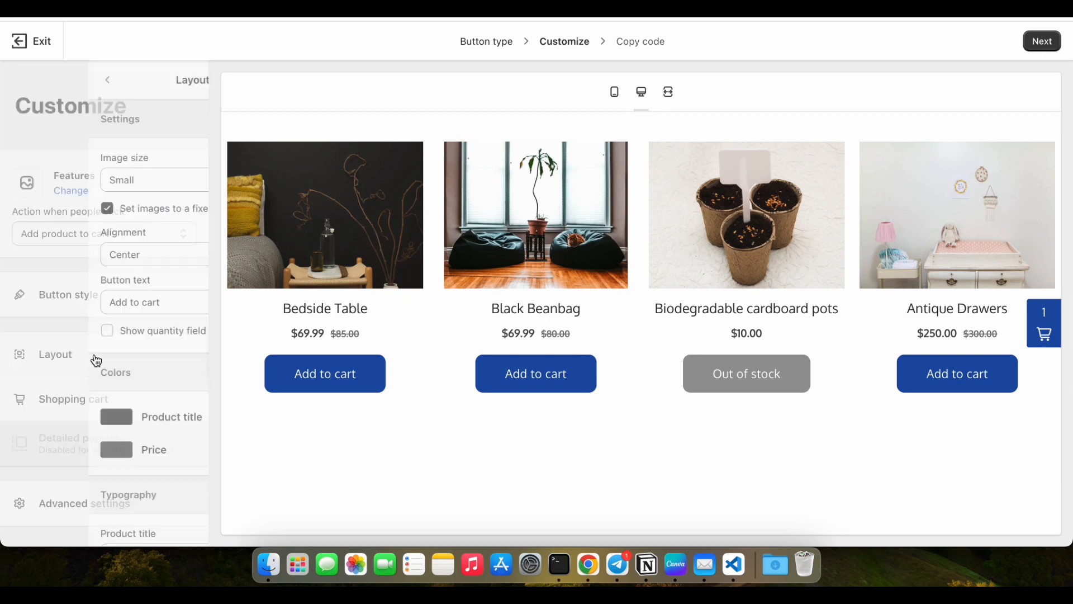
click(74, 181)
click(101, 180)
scroll(105, 244, down, 5)
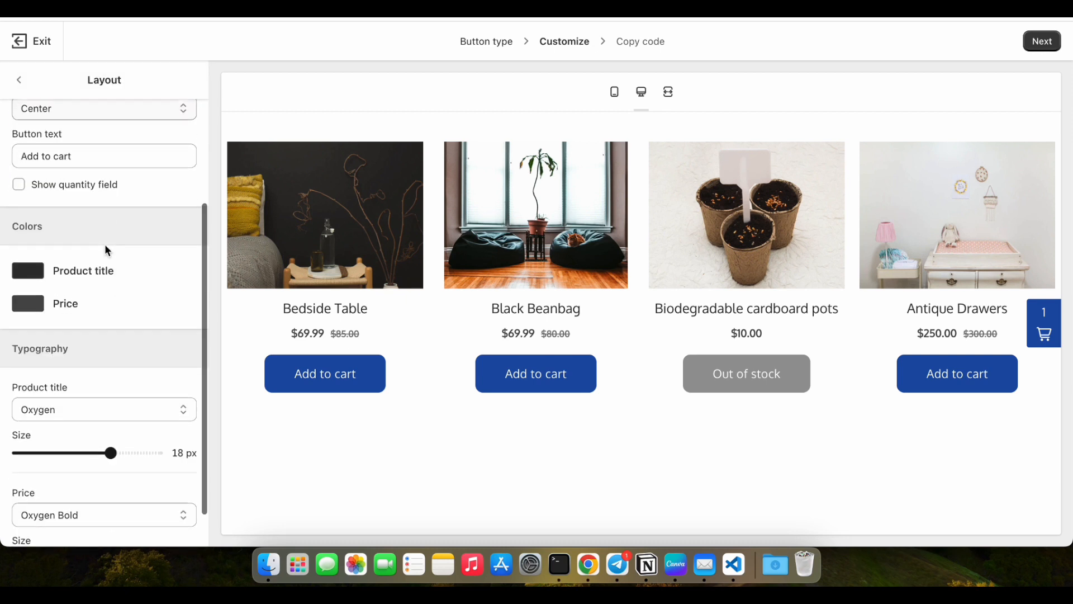
click(22, 81)
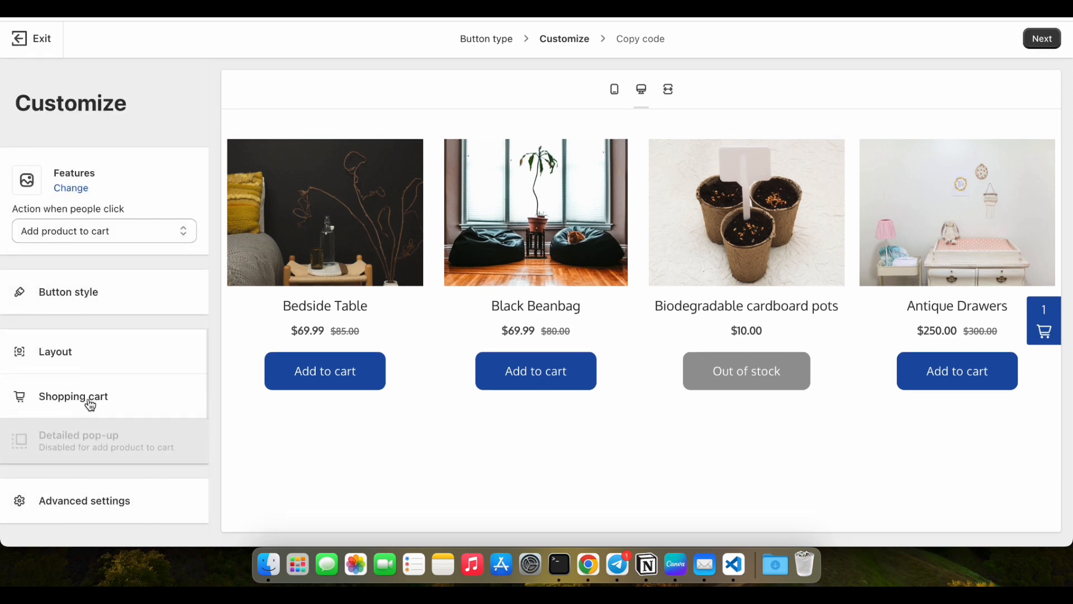
Examine the shopping cart settings of the Features collection Buy Button.
click(88, 403)
click(20, 81)
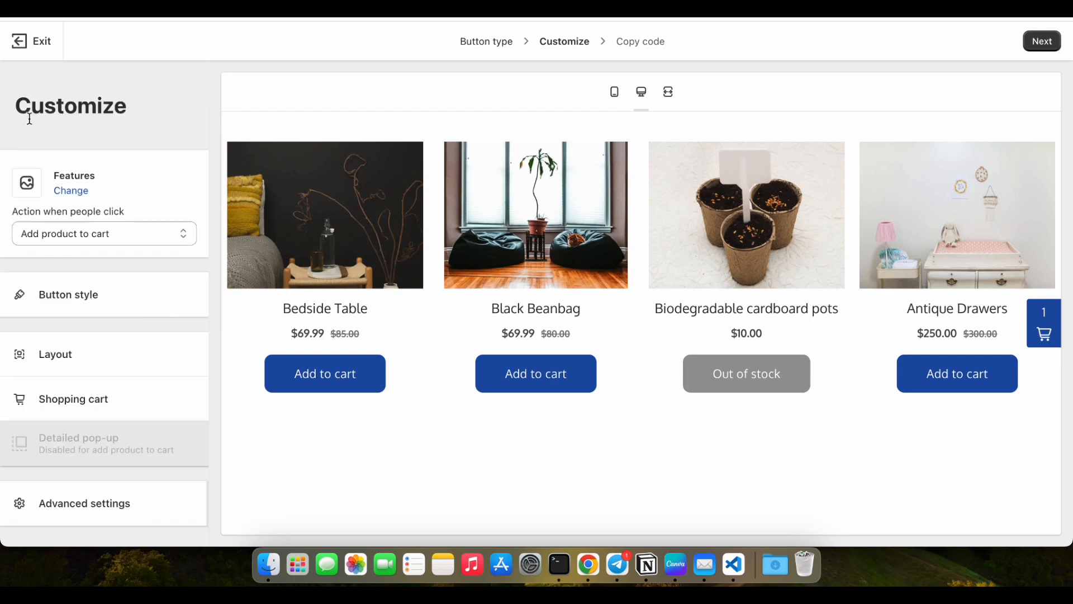
click(45, 407)
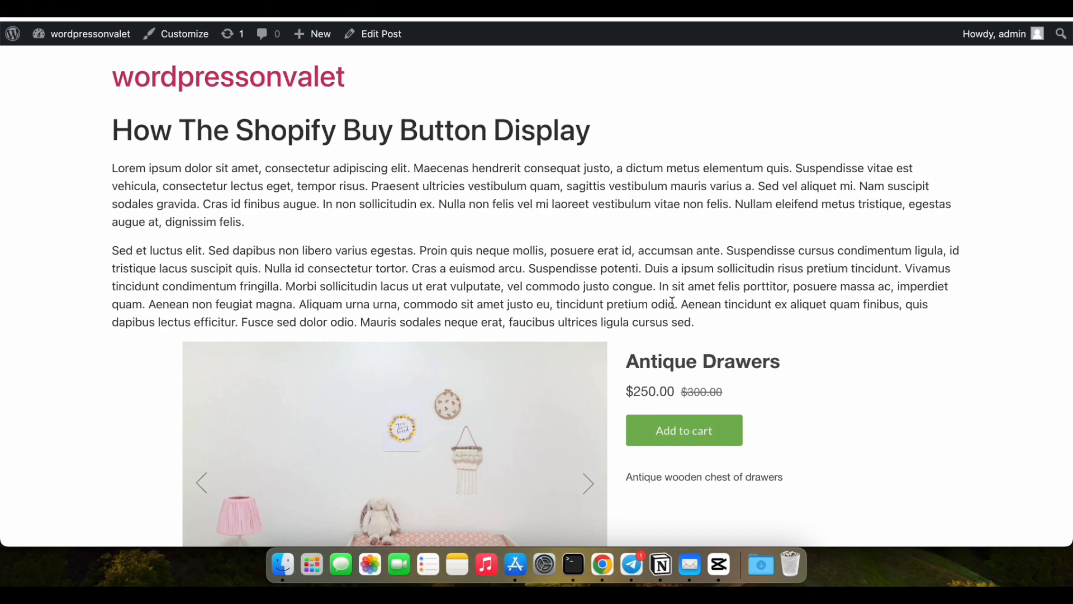
Add the Antique Drawers to the cart from the WordPress post's Buy Button and proceed to checkout.
scroll(672, 302, down, 3)
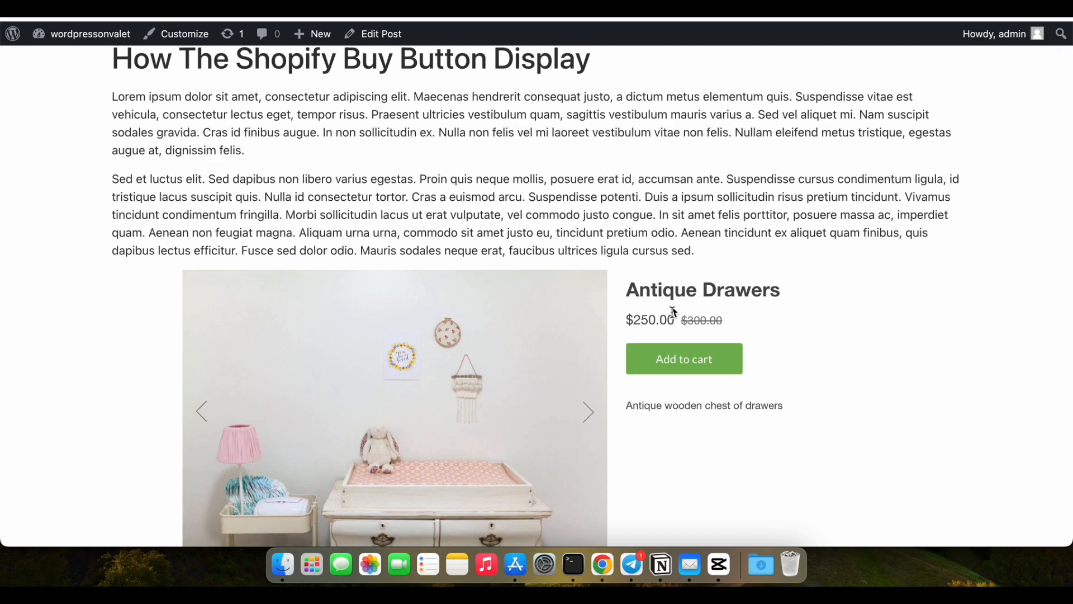
click(670, 364)
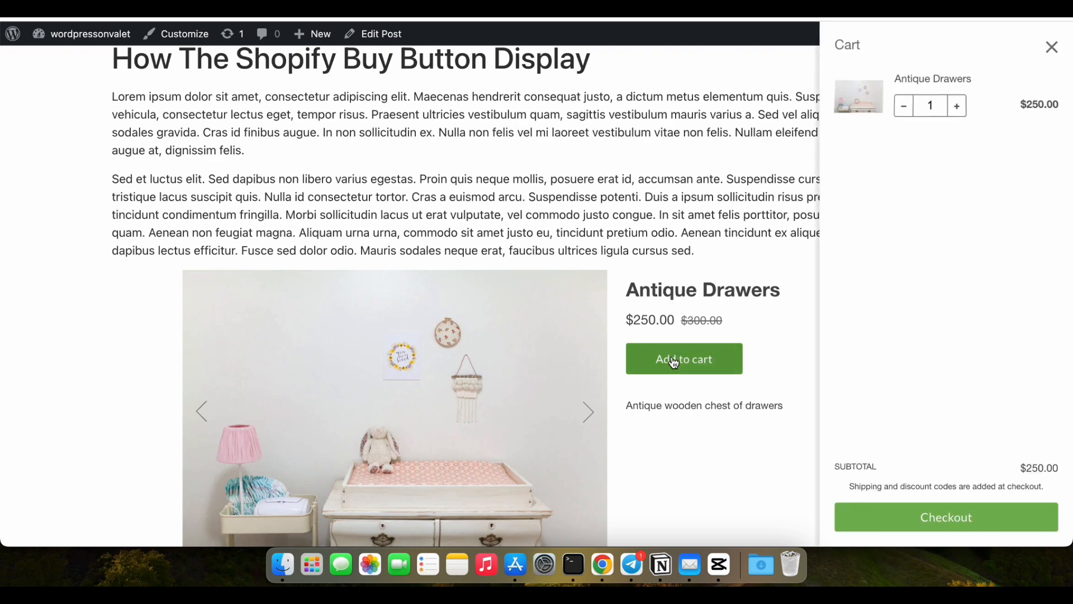
click(941, 530)
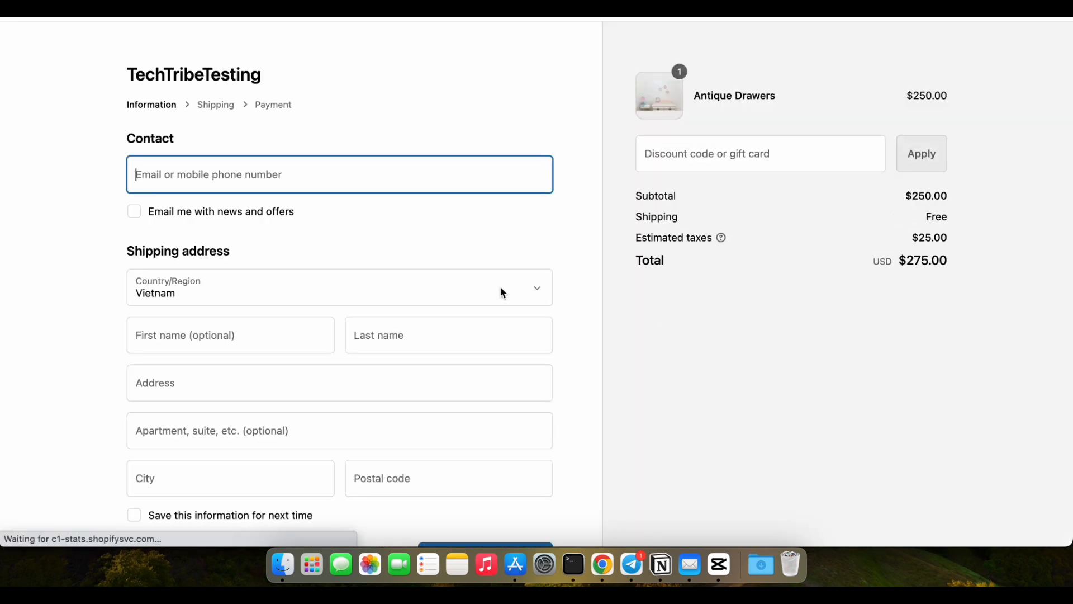
Look through the checkout's contact and shipping address form and return to the Antique Drawers Buy Button in the WordPress post.
scroll(383, 298, down, 4)
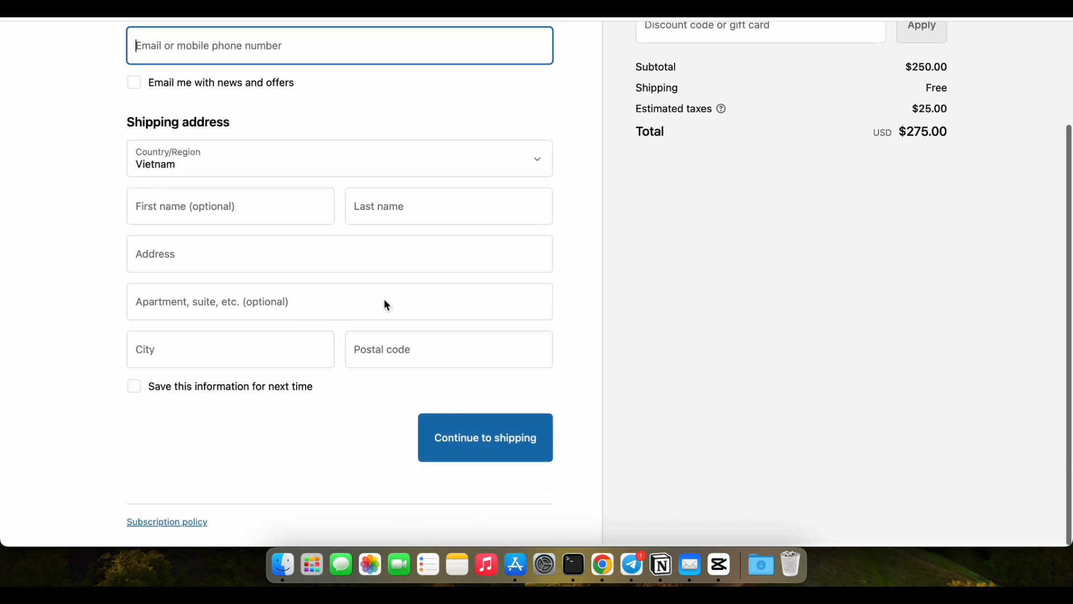
scroll(386, 305, up, 4)
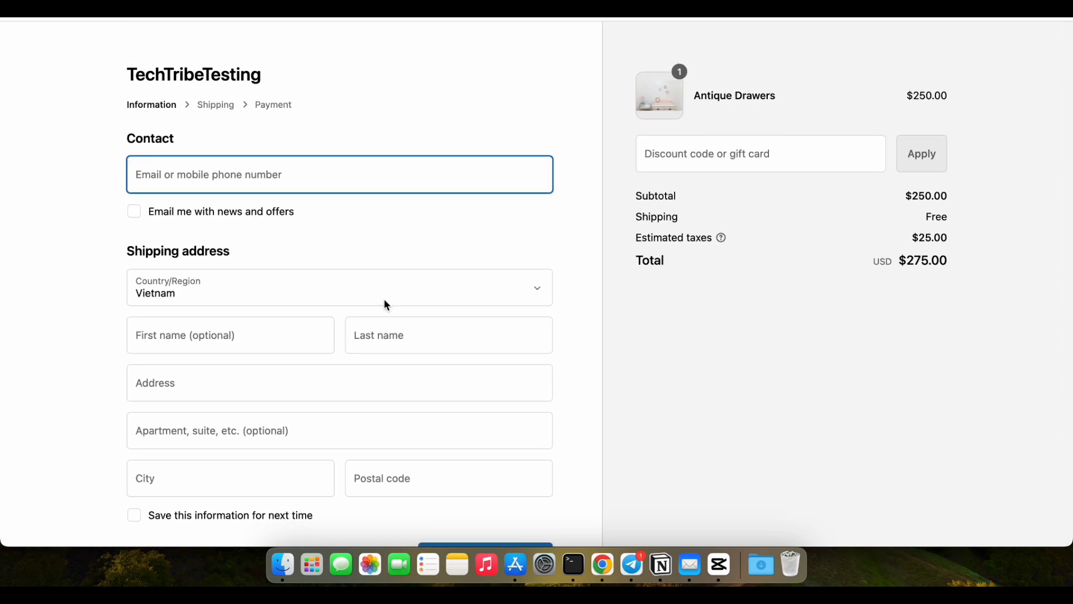
scroll(387, 305, down, 4)
scroll(383, 299, up, 4)
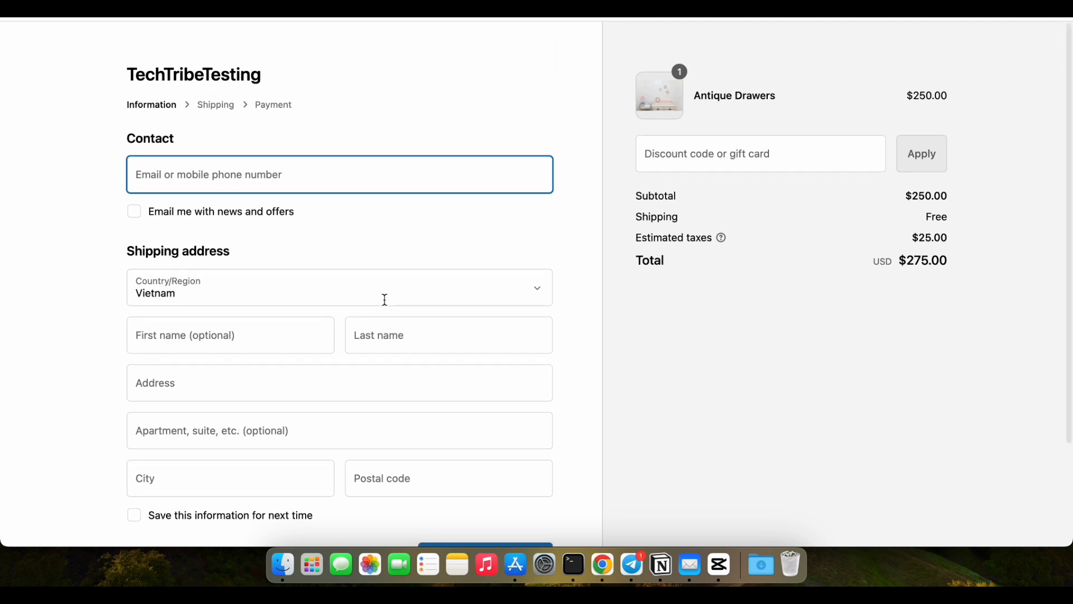
scroll(384, 299, left, 5)
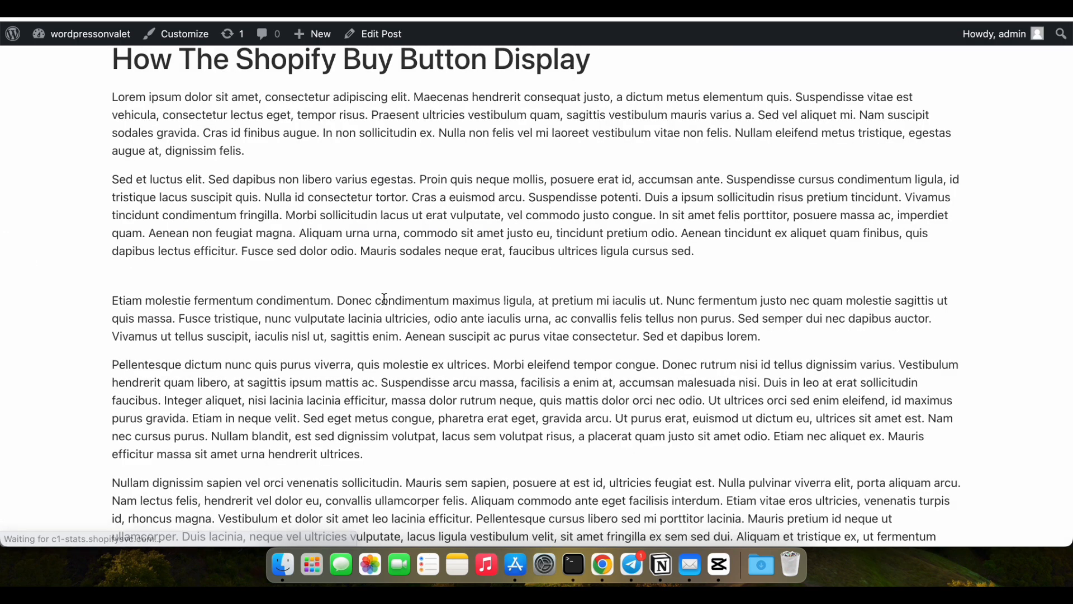
scroll(640, 271, down, 3)
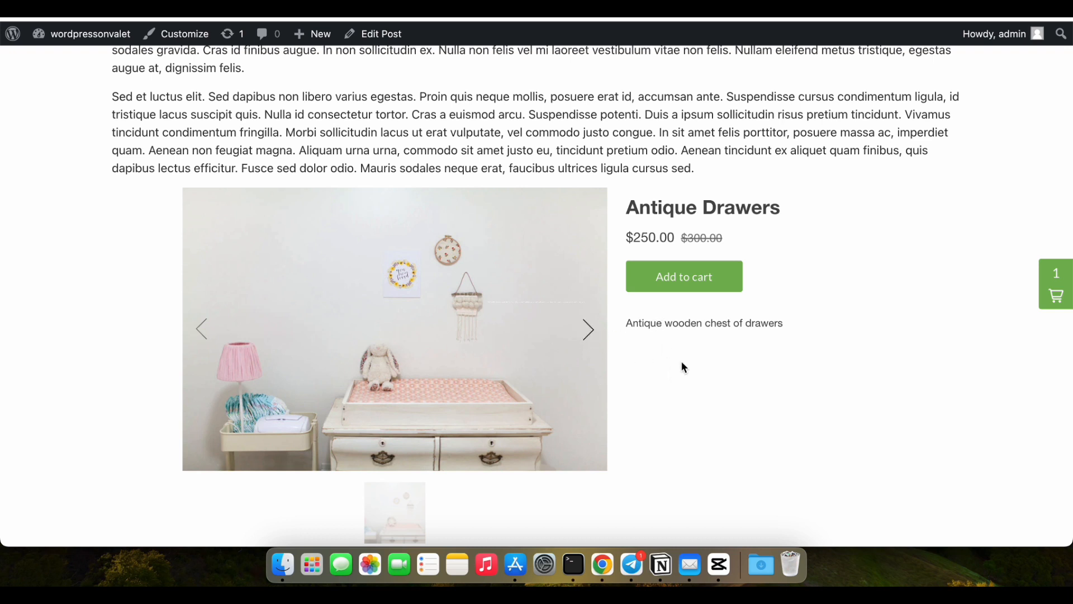
key(super+shift+5)
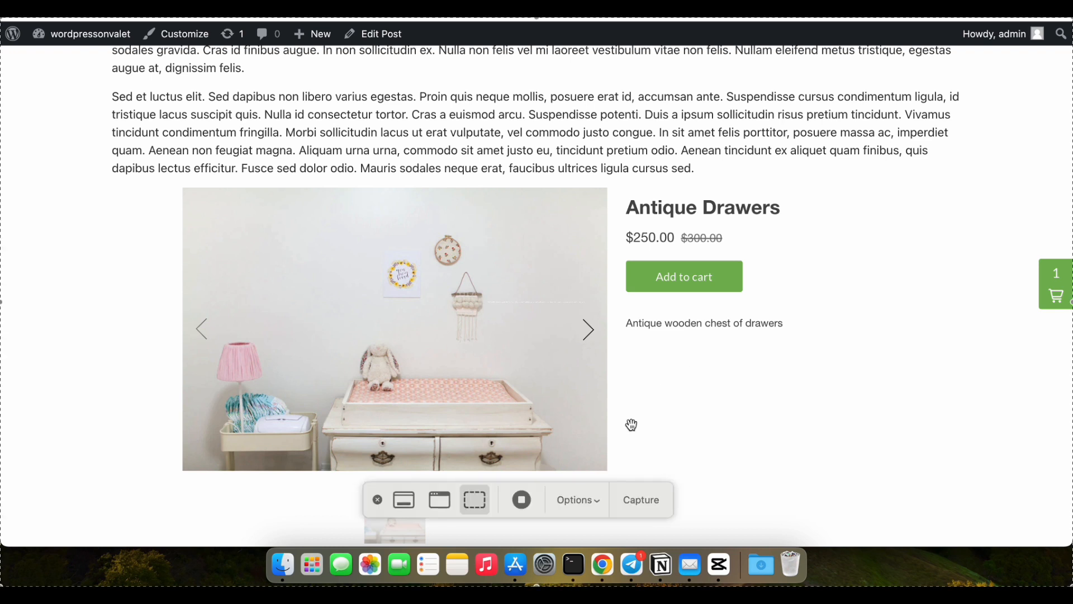